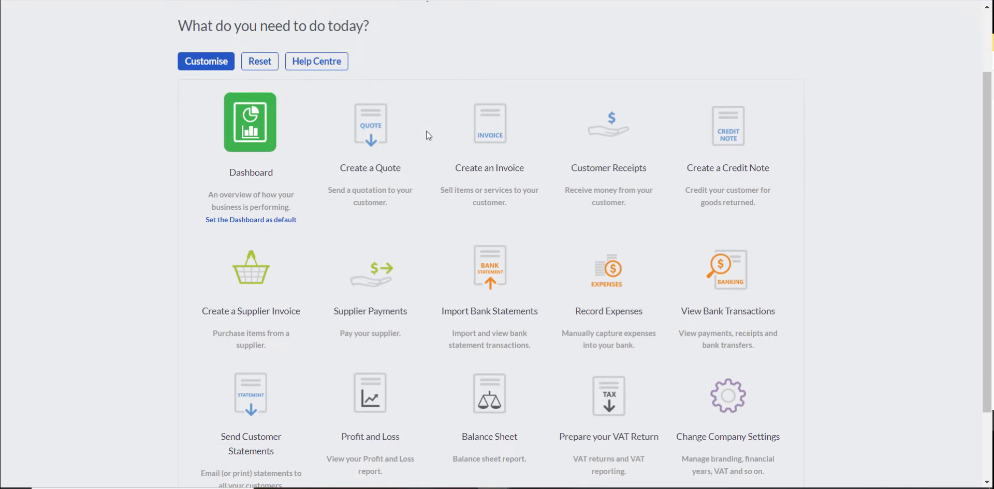
# - Start a new quote and choose Surf (Pty) Ltd as the customer
pyautogui.scroll(1, 429, 136)
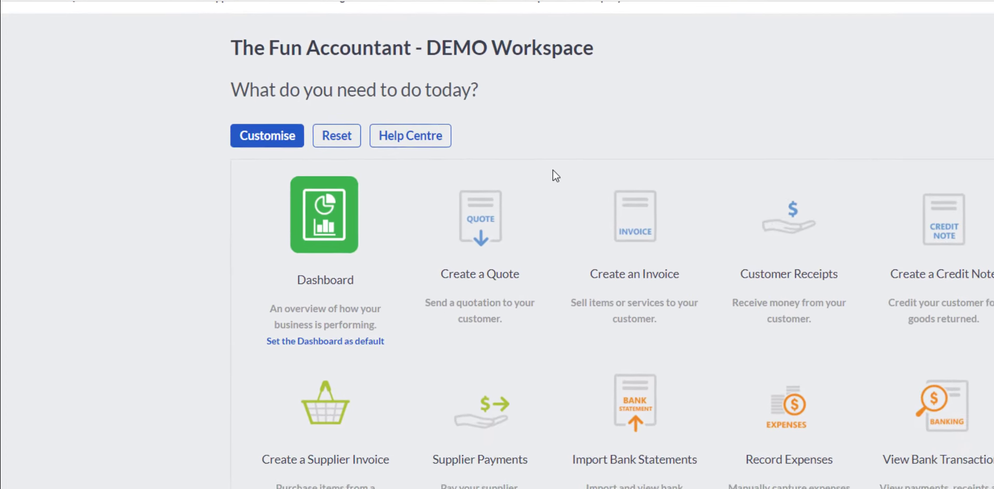
pyautogui.scroll(1, 428, 136)
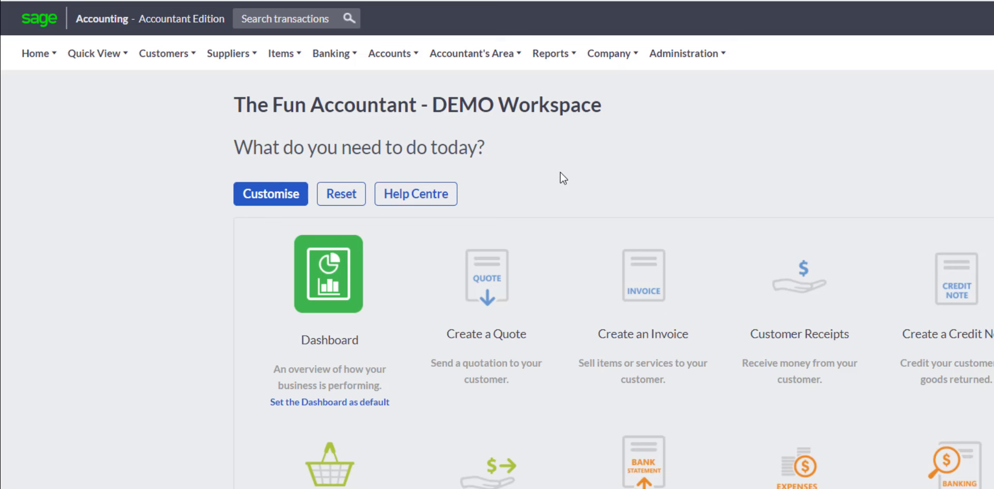
pyautogui.click(508, 341)
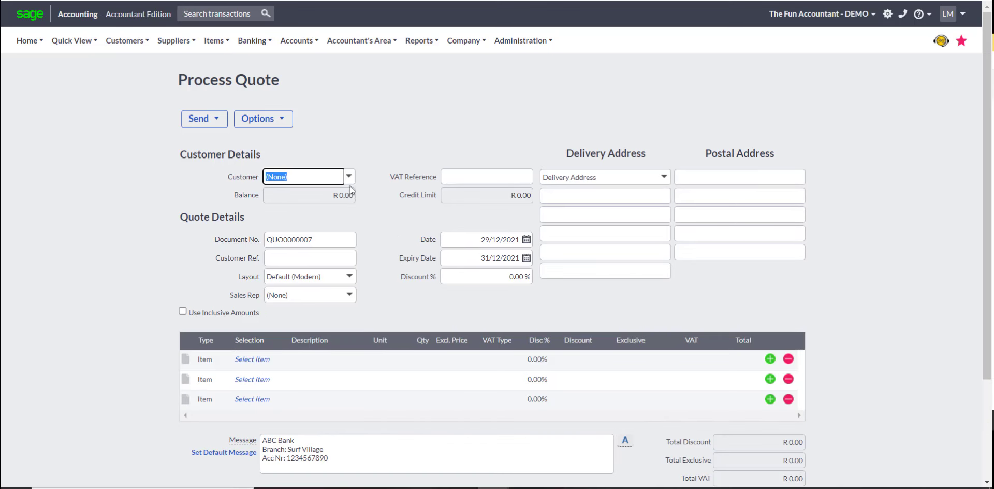
pyautogui.click(349, 176)
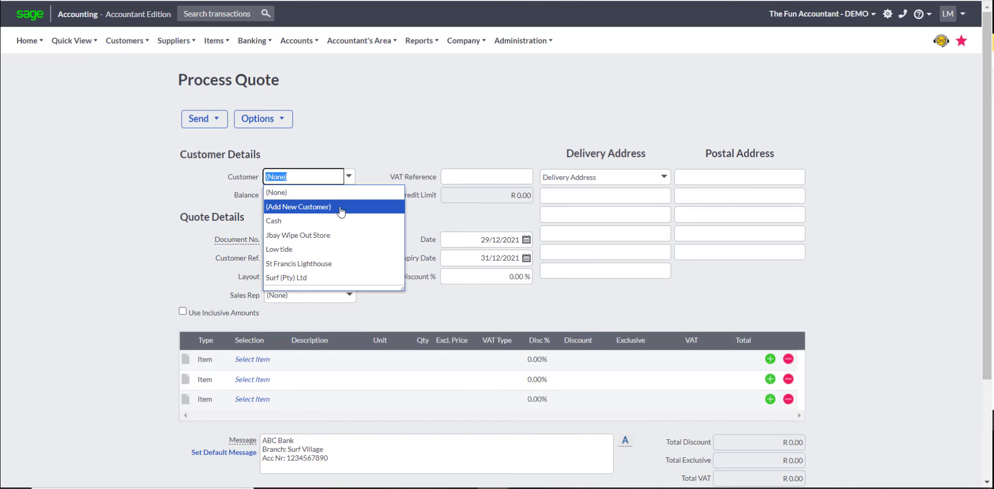
pyautogui.click(316, 277)
# - Add the item Wetsuit-3x2 to the first line of the quote
pyautogui.scroll(-1, 366, 227)
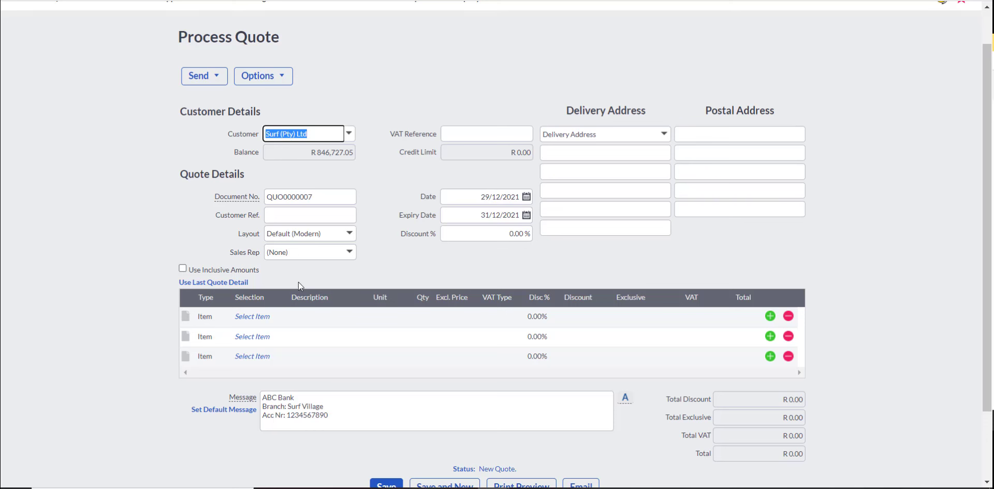
pyautogui.click(260, 319)
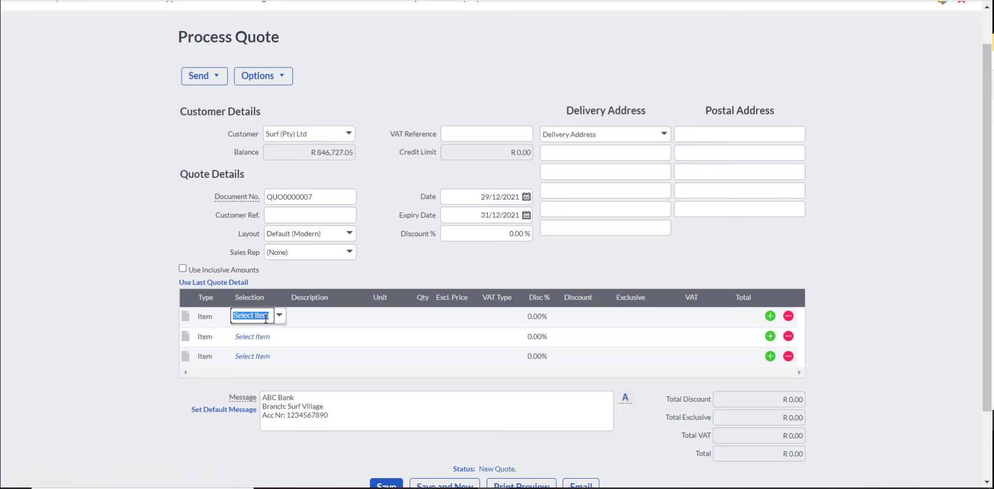
pyautogui.click(346, 254)
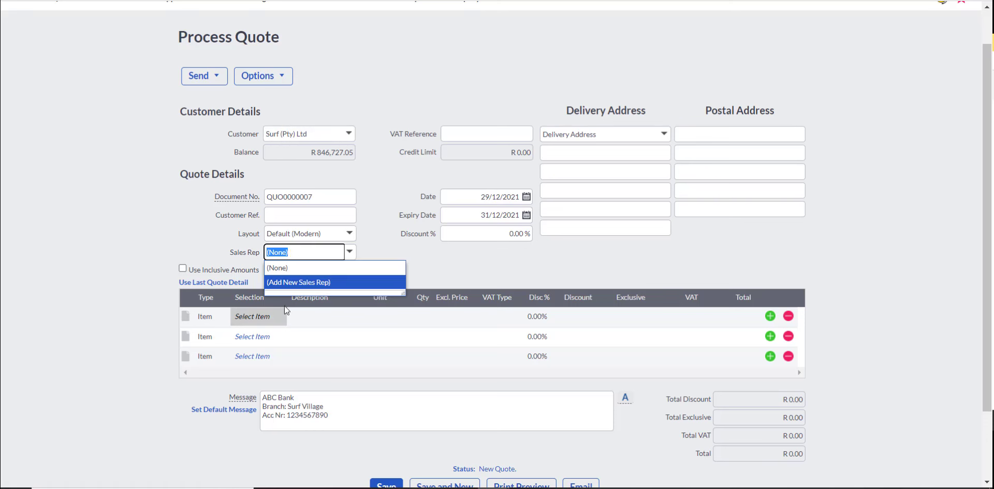
pyautogui.click(278, 321)
pyautogui.click(279, 318)
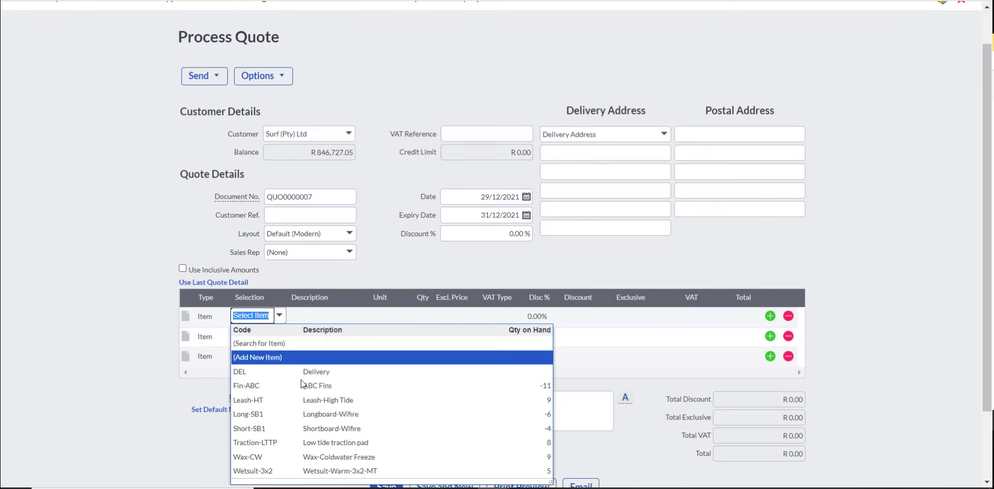
pyautogui.scroll(-1, 309, 417)
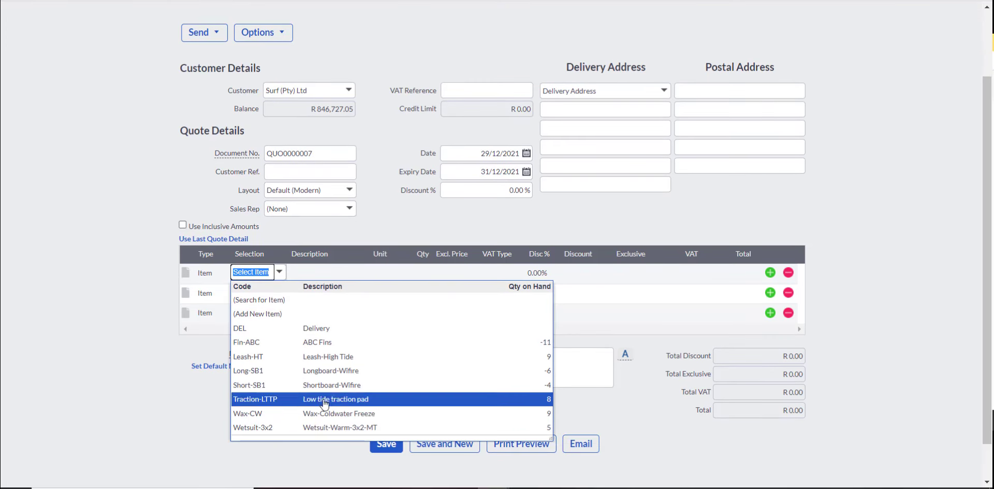
pyautogui.click(324, 428)
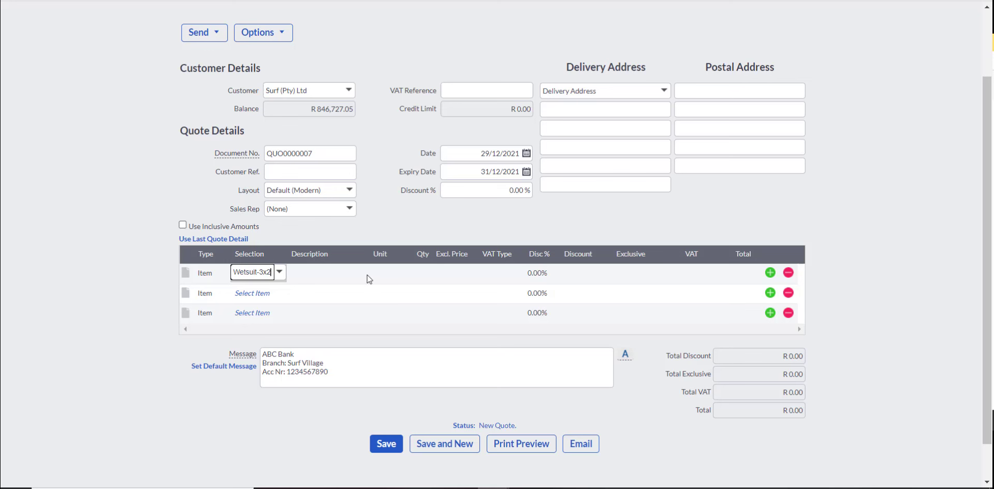
pyautogui.press('Tab')
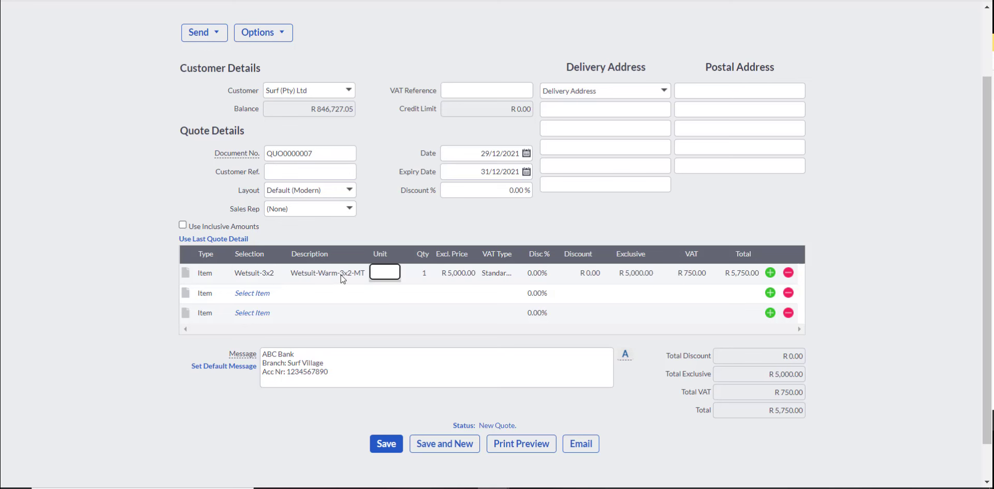
# - Set the wetsuit line's quantity to 2 and keep its default price and discount
pyautogui.click(426, 274)
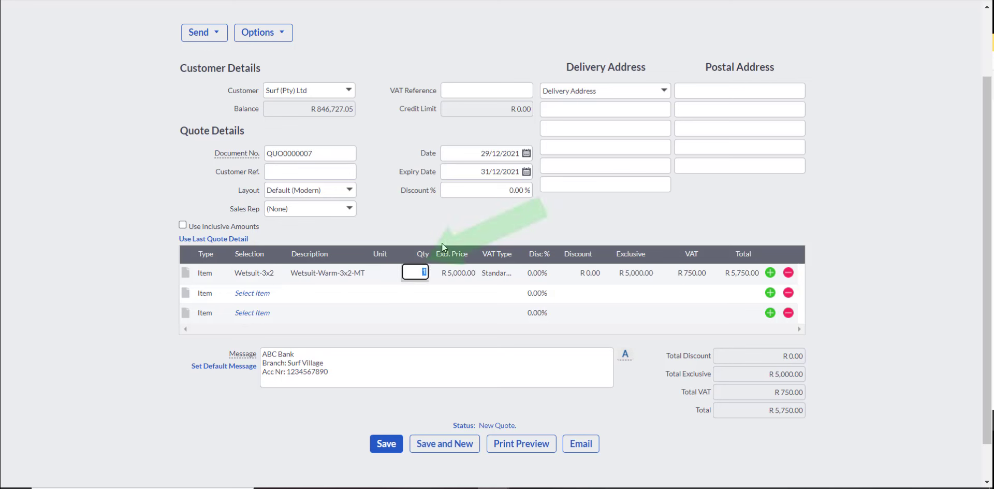
pyautogui.write('2')
pyautogui.press('Tab')
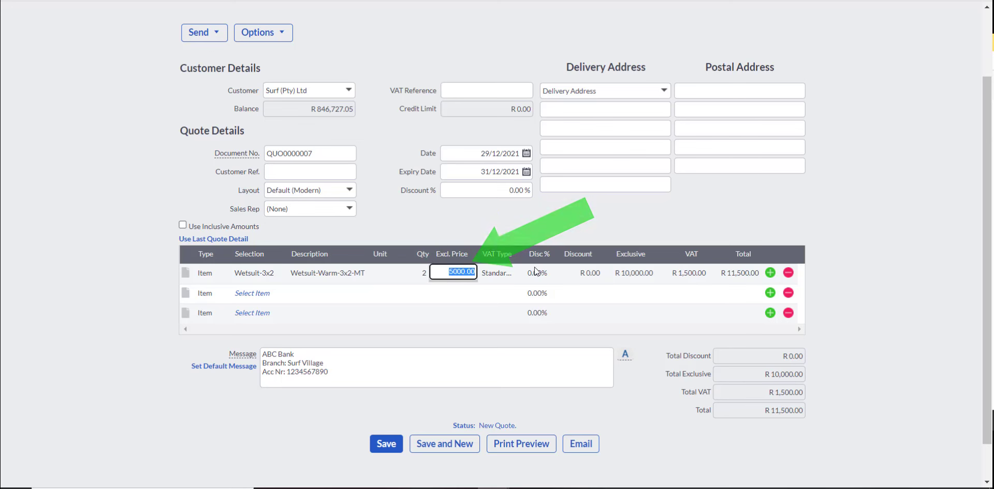
pyautogui.scroll(-1, 513, 279)
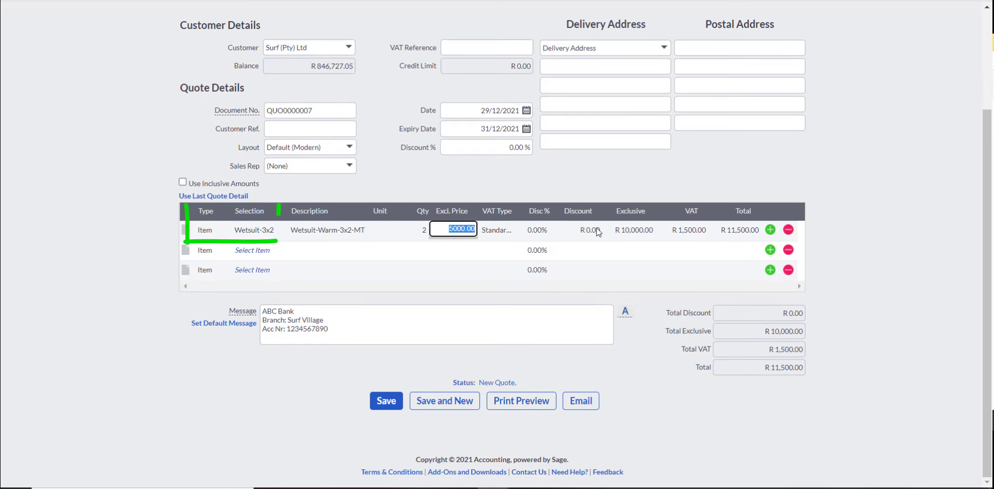
pyautogui.press('Tab')
pyautogui.press('Tab')
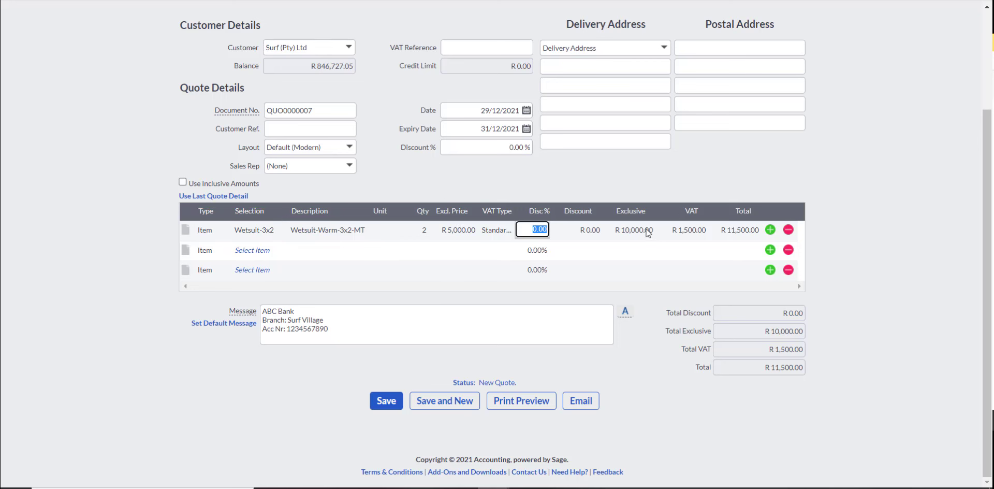
pyautogui.press('Tab')
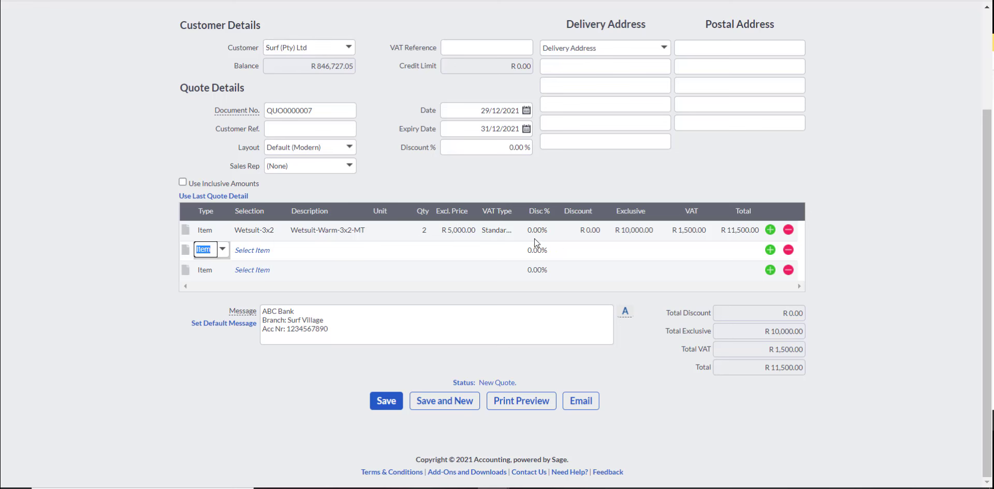
# - Choose Standard Rate (15.00%) as the VAT type of the wetsuit line
pyautogui.click(510, 230)
pyautogui.click(507, 229)
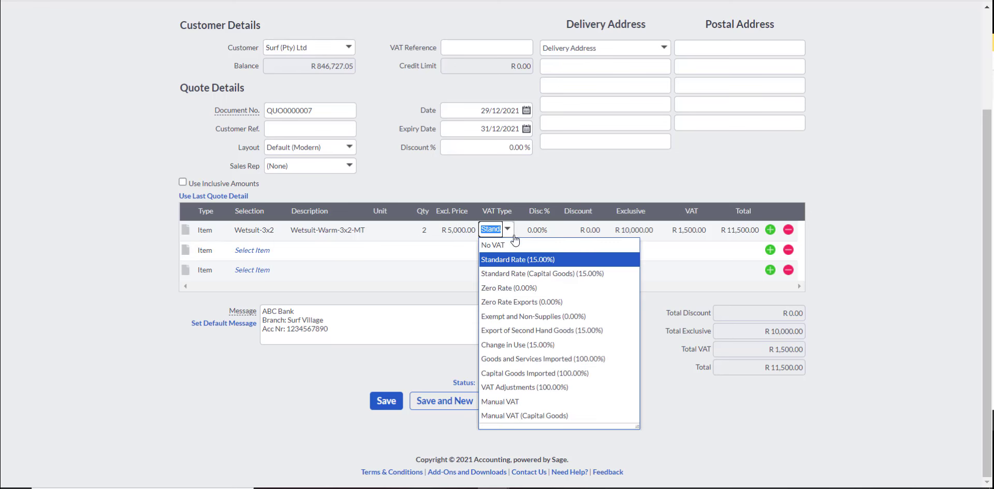
pyautogui.click(520, 261)
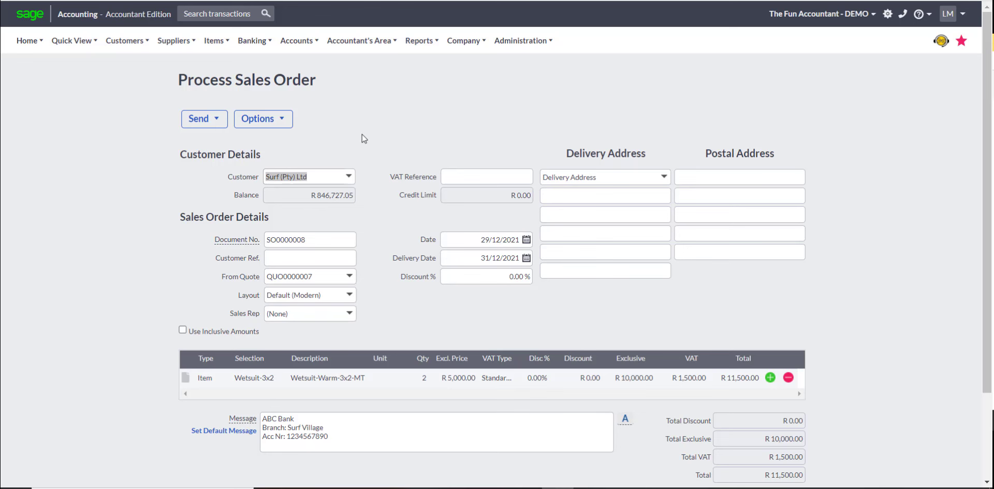
# - Review the Surf (Pty) Ltd sales order generated from the quote and save it
pyautogui.scroll(-2, 362, 138)
pyautogui.scroll(-1, 383, 207)
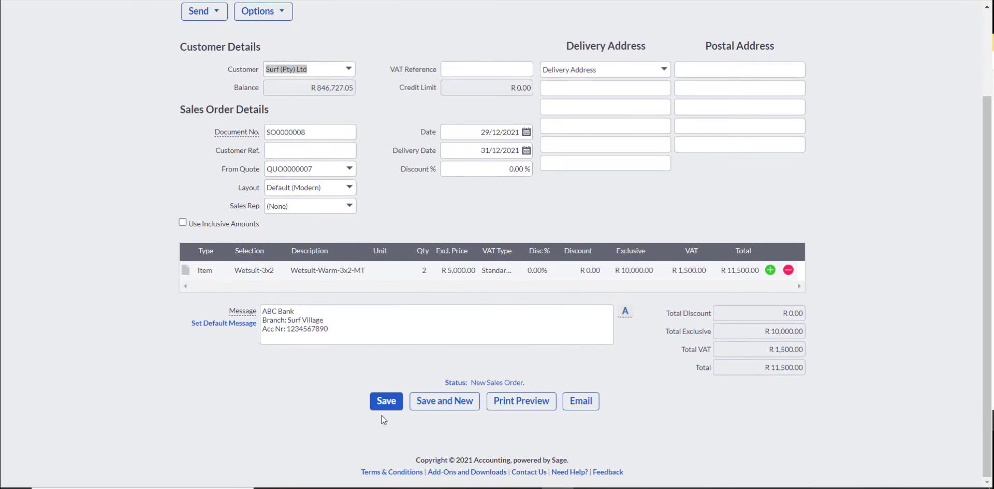
pyautogui.scroll(3, 301, 238)
pyautogui.scroll(-2, 386, 279)
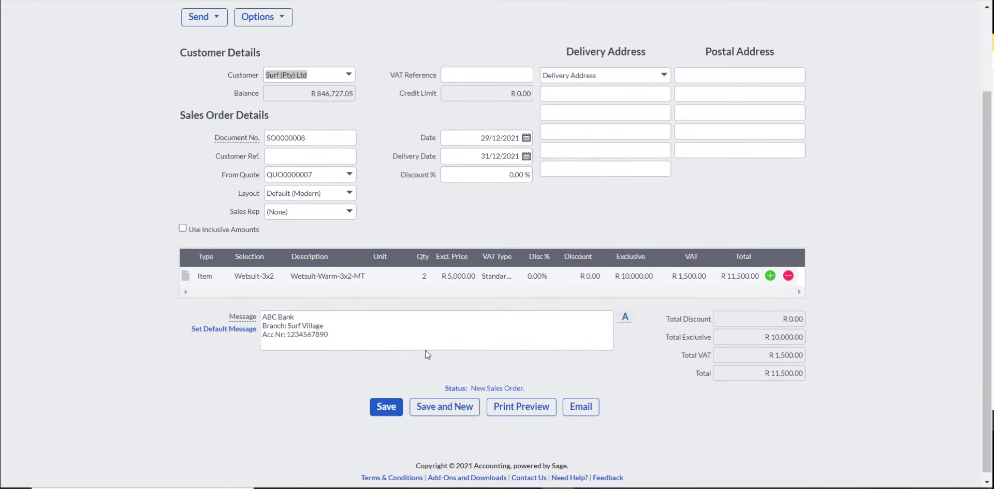
pyautogui.click(386, 406)
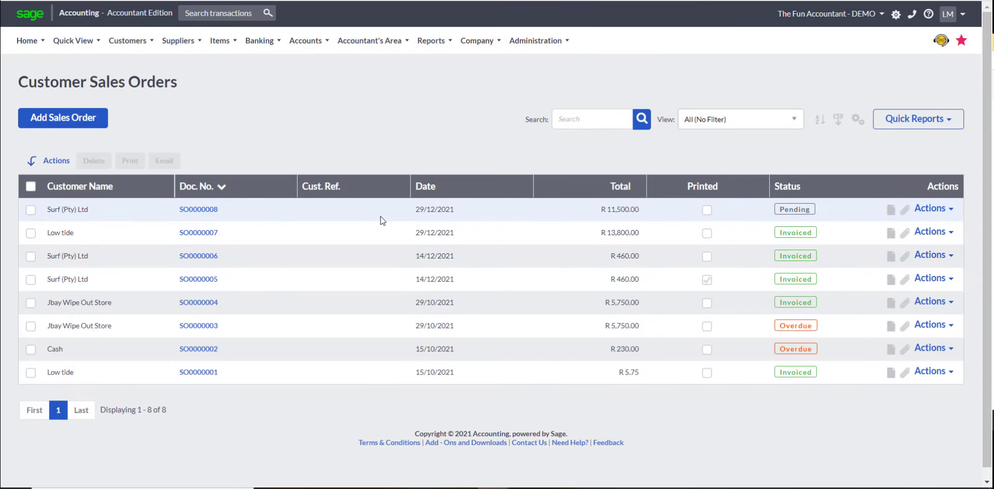
# - Create an invoice from the pending Surf (Pty) Ltd sales order and open its delivery note printing options
pyautogui.click(935, 210)
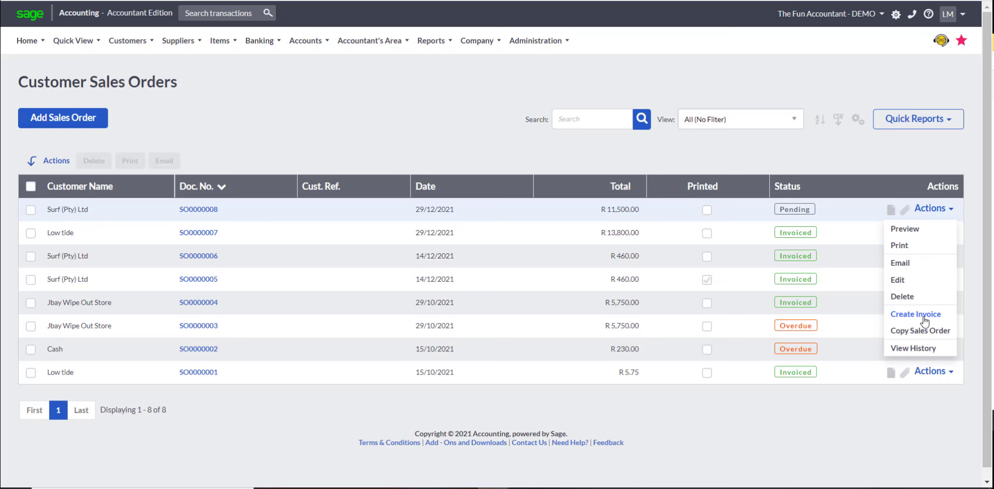
pyautogui.click(915, 314)
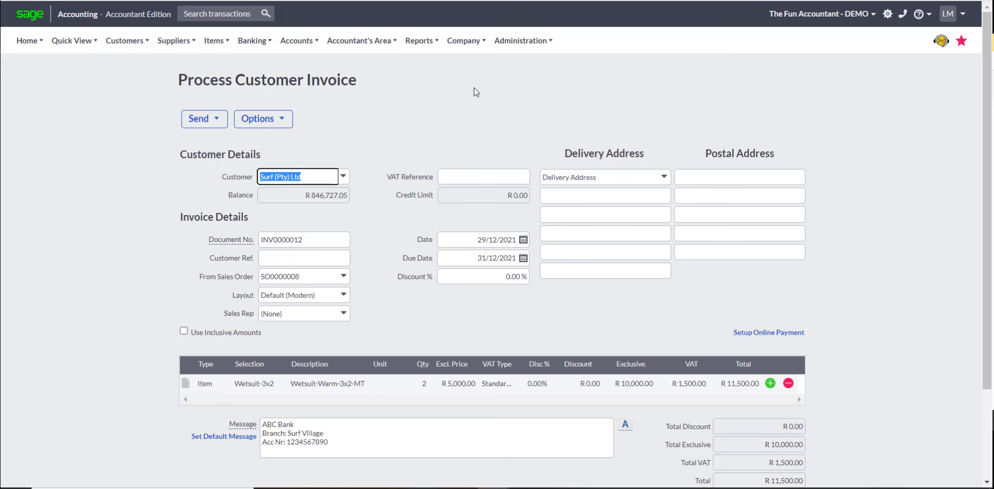
pyautogui.scroll(-3, 476, 92)
pyautogui.click(441, 214)
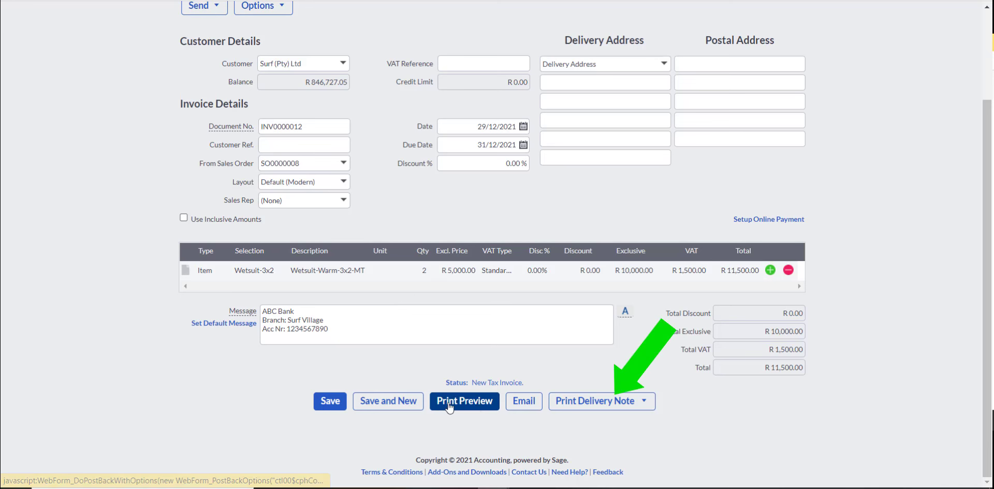
pyautogui.click(642, 401)
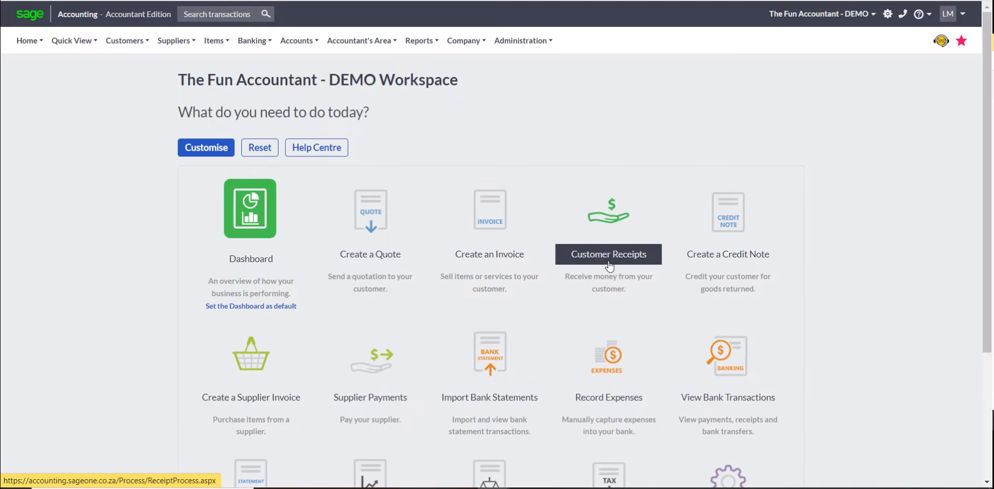
# - Start a new customer credit note and choose Surf (Pty) Ltd as the customer
pyautogui.click(724, 255)
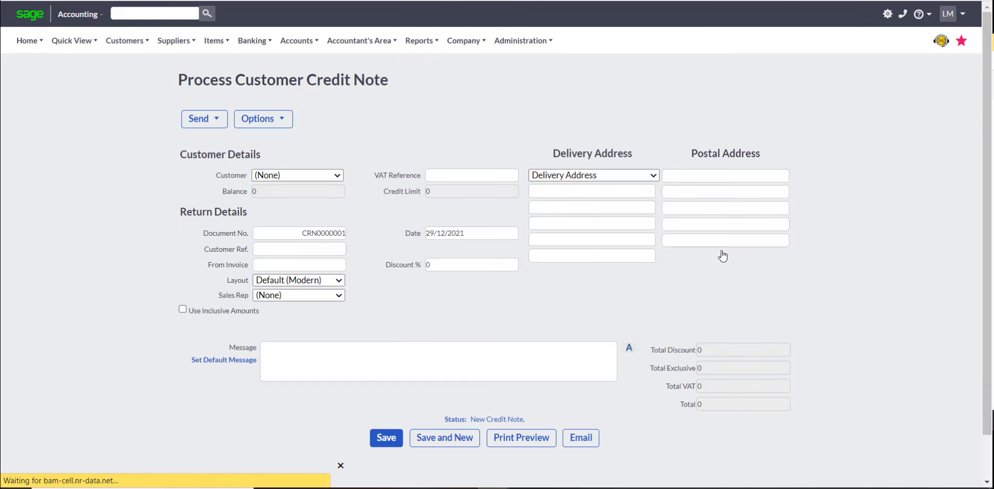
pyautogui.click(337, 177)
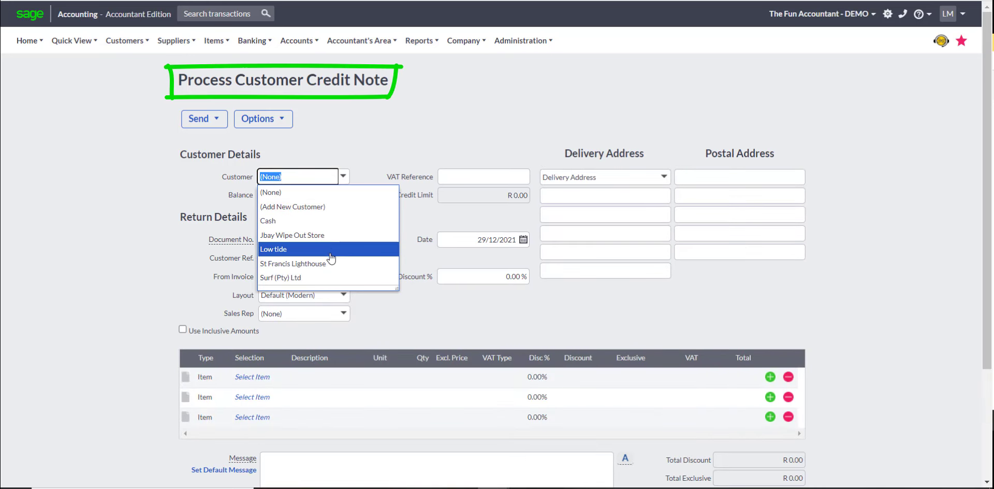
pyautogui.click(328, 278)
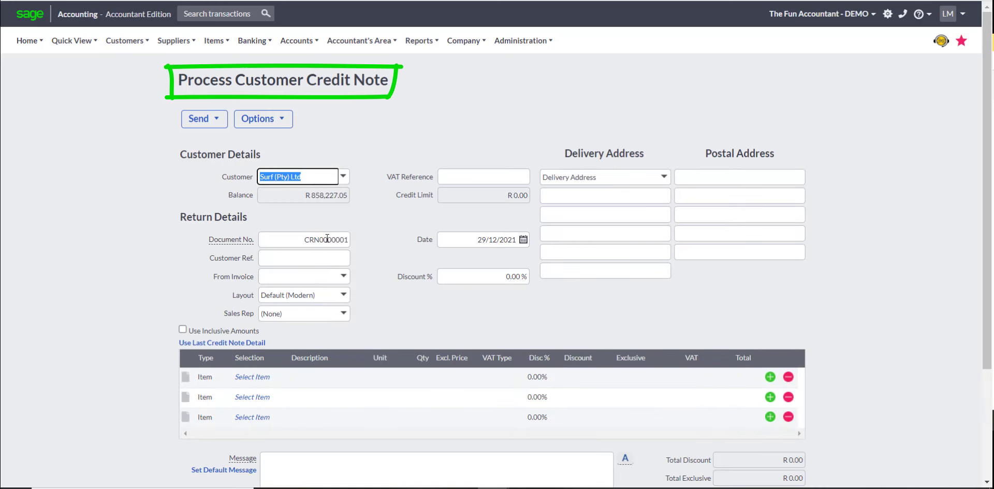
# - Base the credit note on the R 11,500.00 invoice dated 29/12/2021 and save it
pyautogui.click(344, 276)
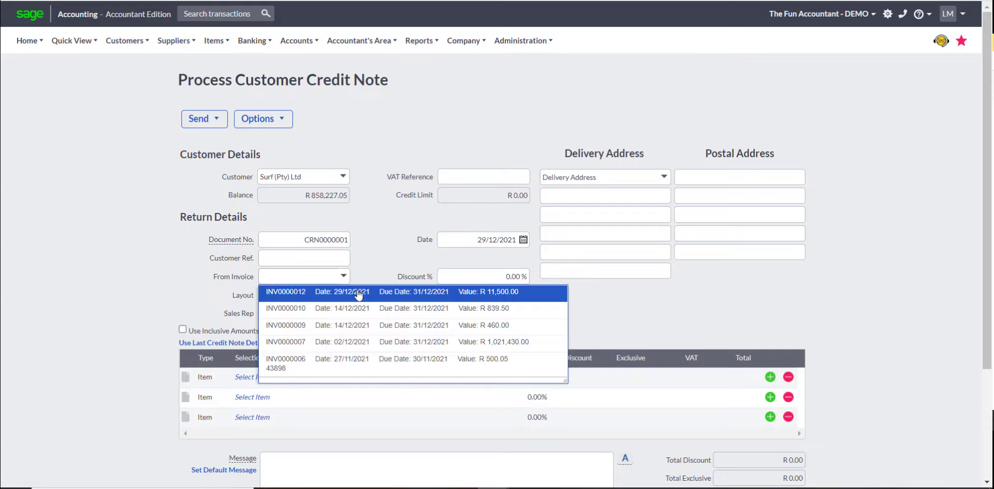
pyautogui.click(357, 293)
pyautogui.scroll(-3, 440, 300)
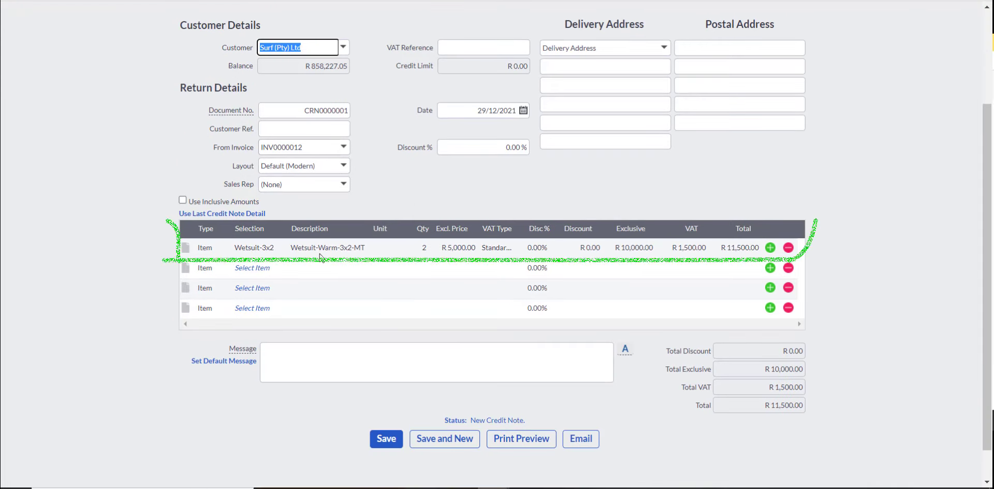
pyautogui.click(392, 445)
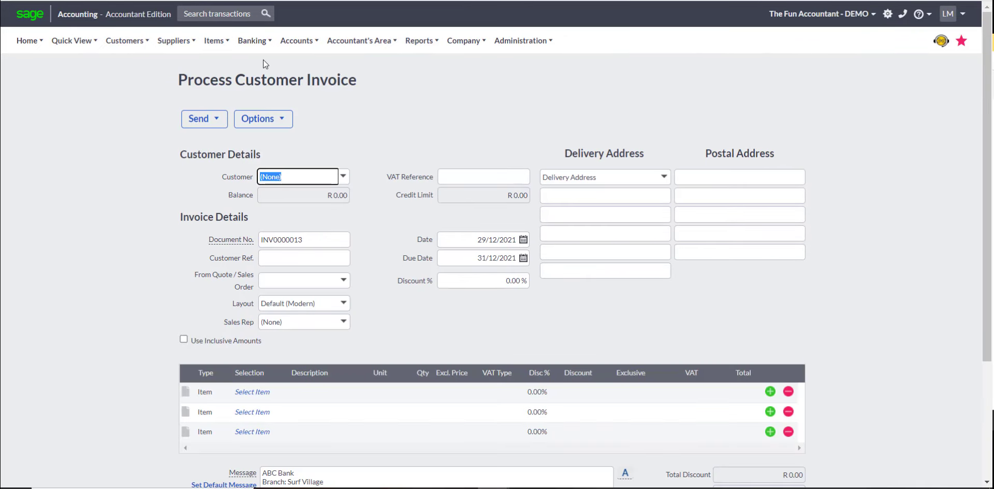
# - Open the R 11,500.00 Surf (Pty) Ltd invoice dated 29/12/2021 from the customer tax invoices for editing
pyautogui.moveTo(127, 41)
pyautogui.moveTo(147, 102)
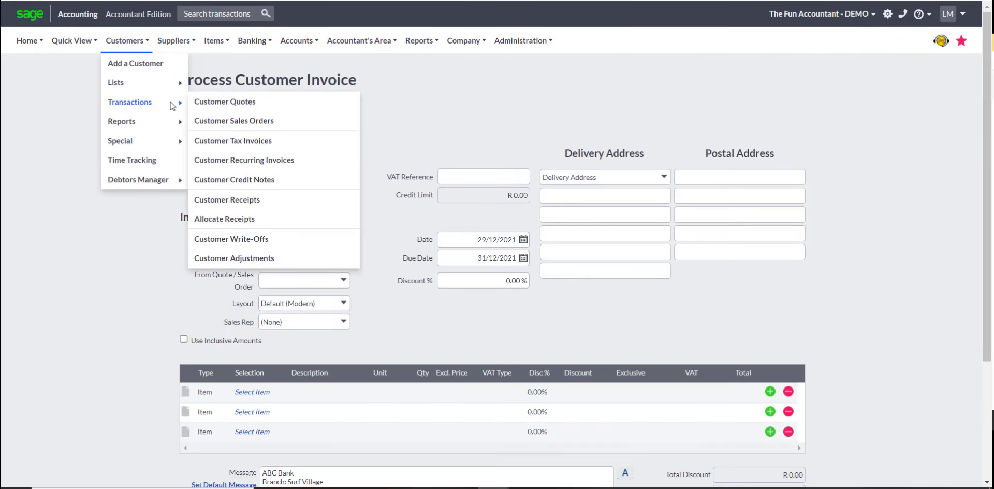
pyautogui.click(248, 145)
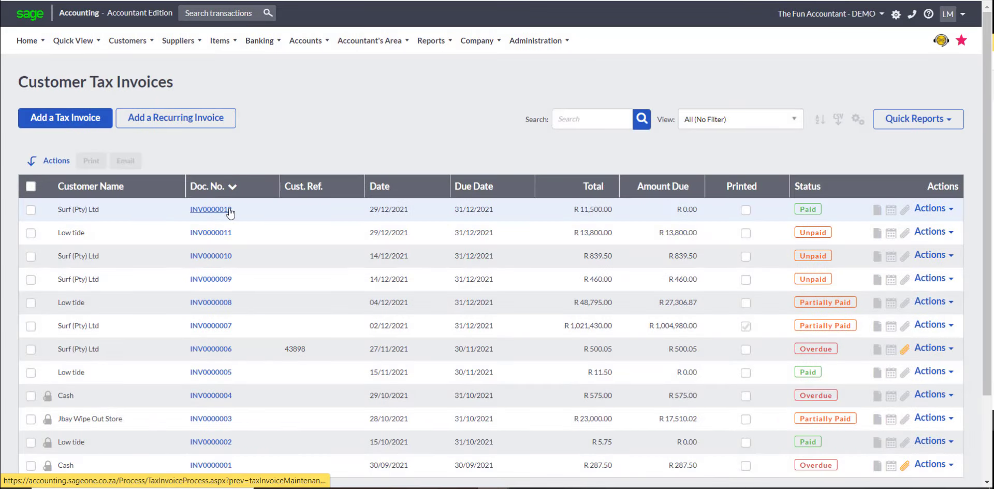
pyautogui.click(230, 211)
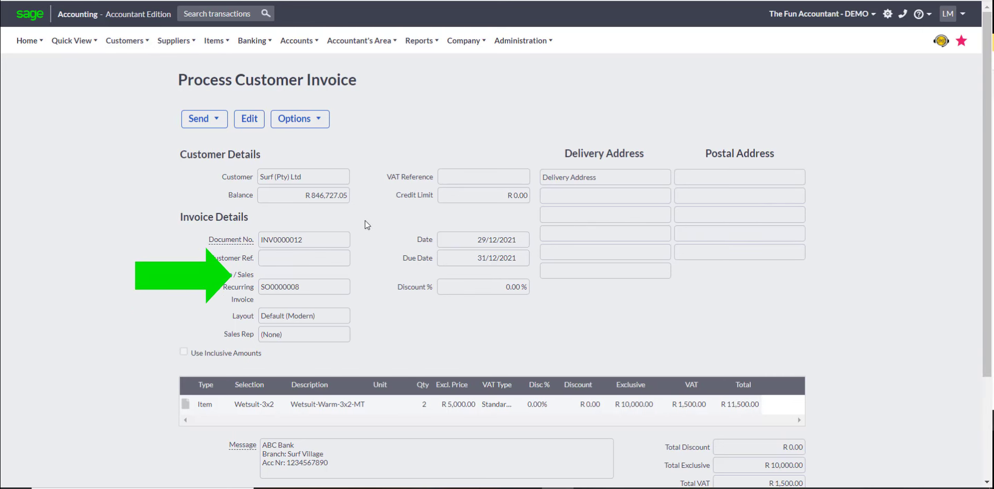
pyautogui.scroll(-1, 383, 243)
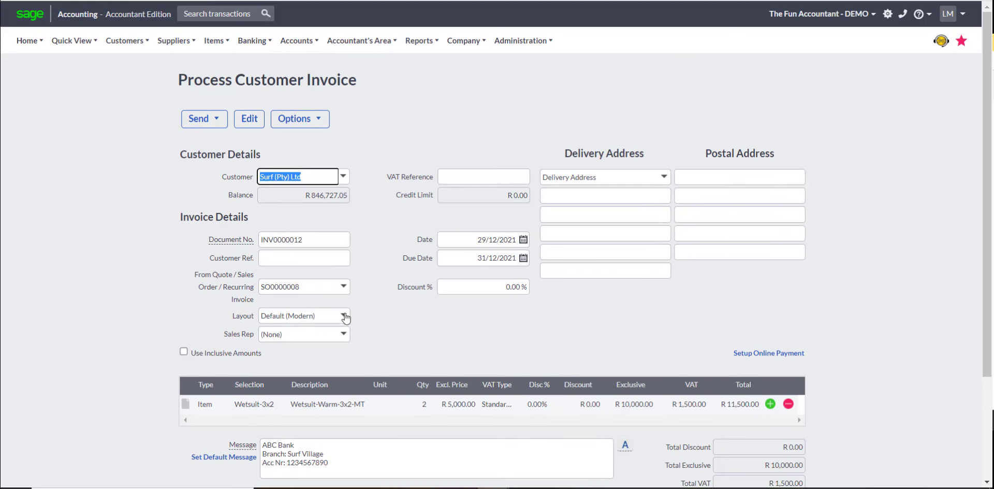
# - Look through the layouts available for the Surf (Pty) Ltd invoice
pyautogui.click(344, 316)
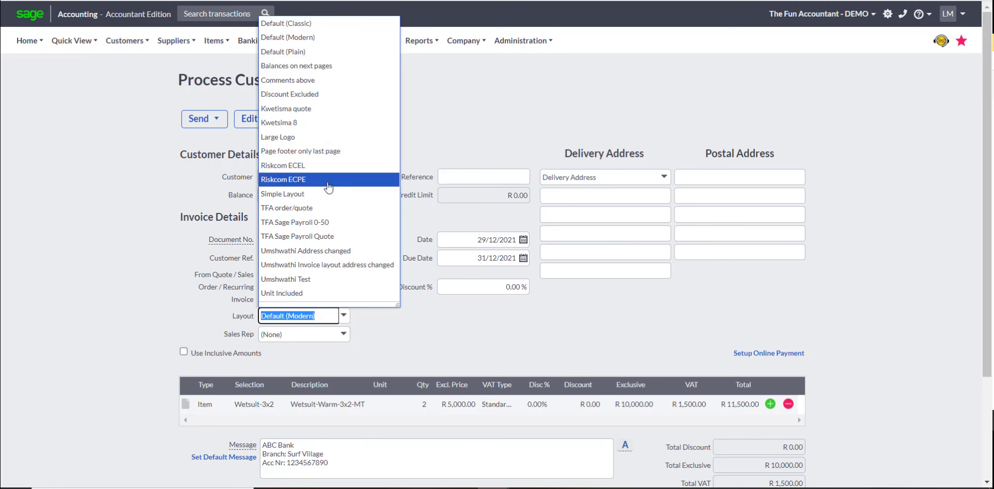
pyautogui.click(49, 182)
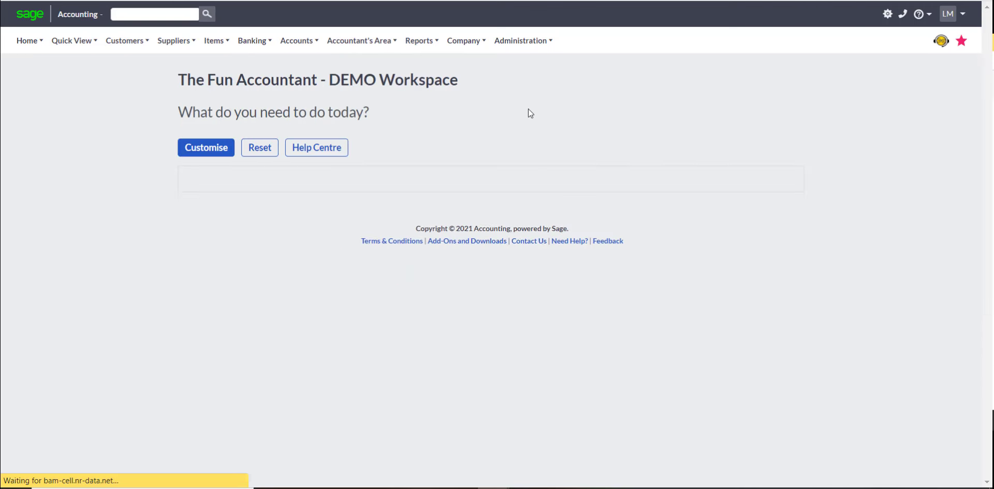
# - Start a new supplier invoice from the workspace and choose Wifire as the supplier
pyautogui.scroll(-3, 582, 142)
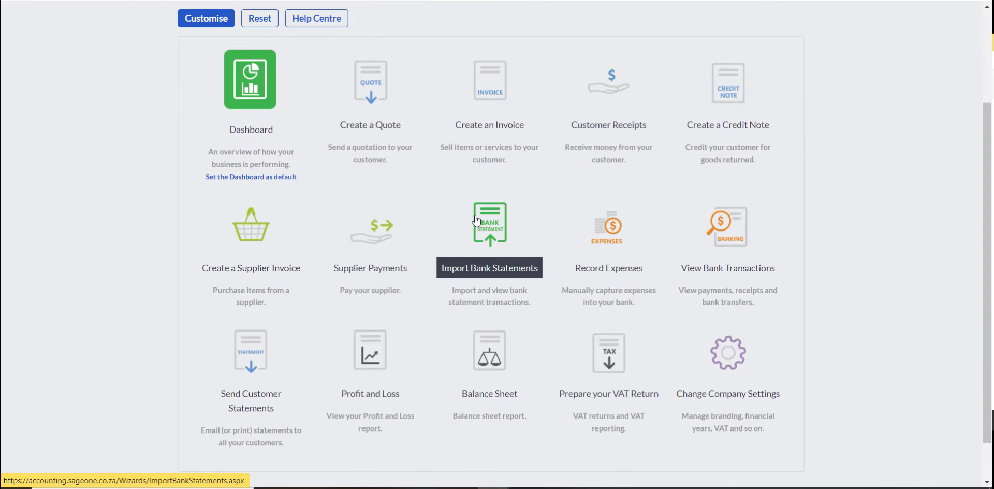
pyautogui.click(268, 279)
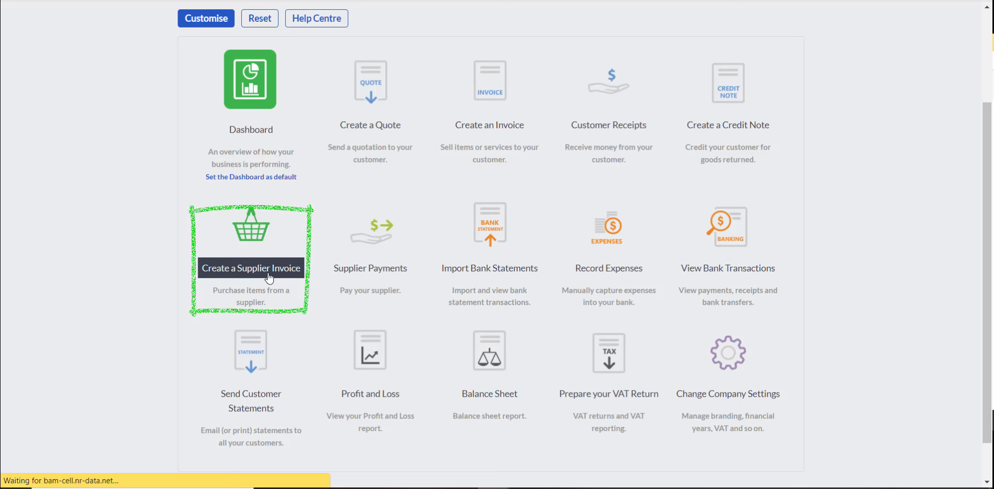
pyautogui.click(269, 279)
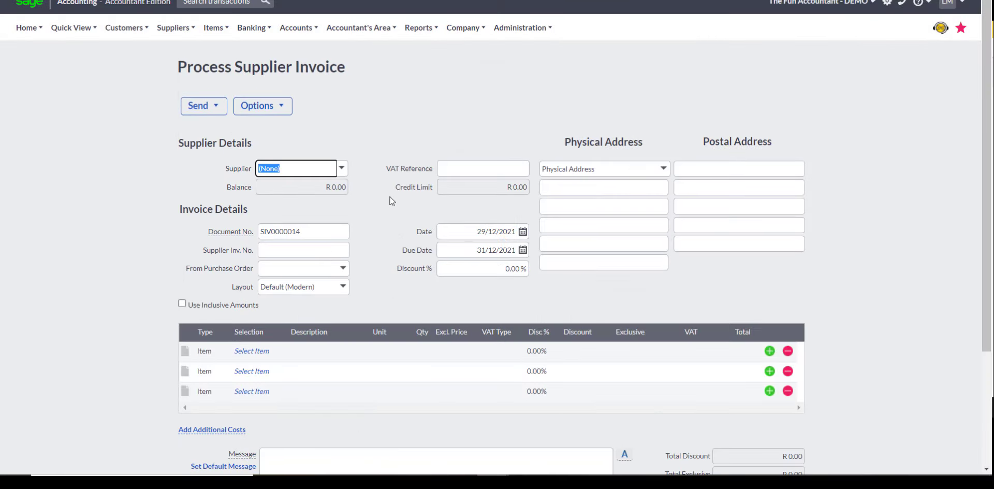
pyautogui.click(342, 167)
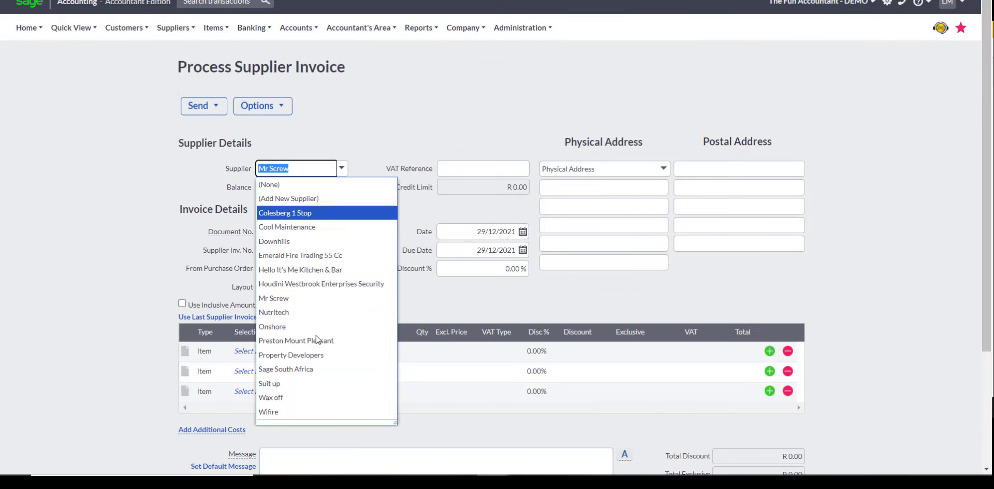
pyautogui.click(314, 412)
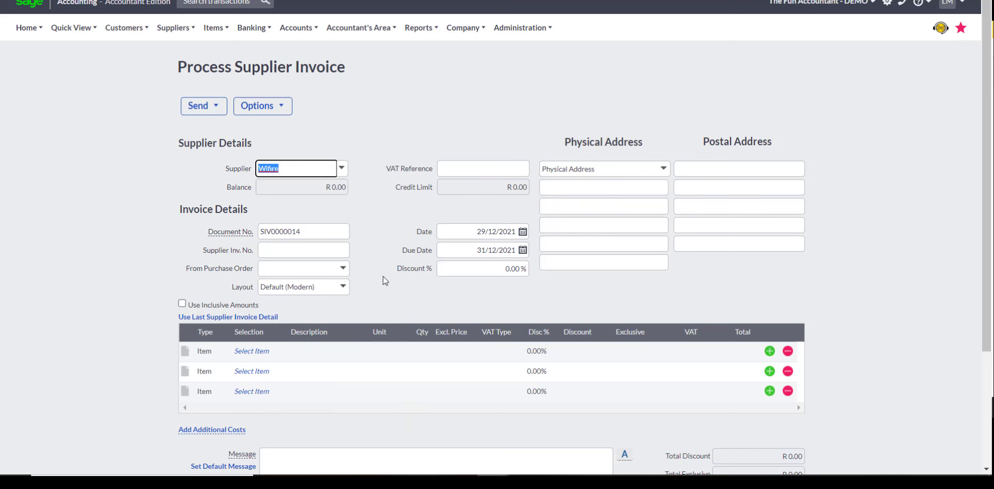
# - Add the Wax-CW item to the first line of the supplier invoice with a quantity of 100
pyautogui.click(274, 354)
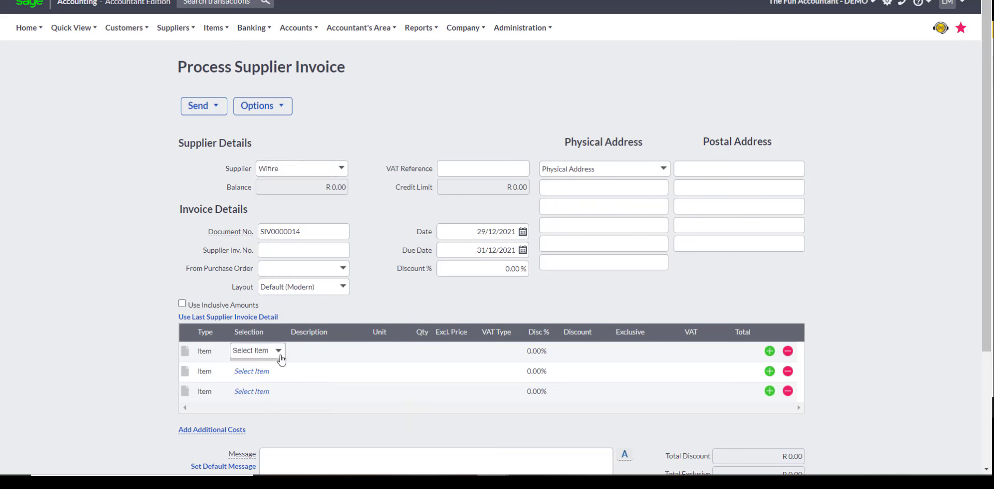
pyautogui.click(335, 318)
pyautogui.click(390, 354)
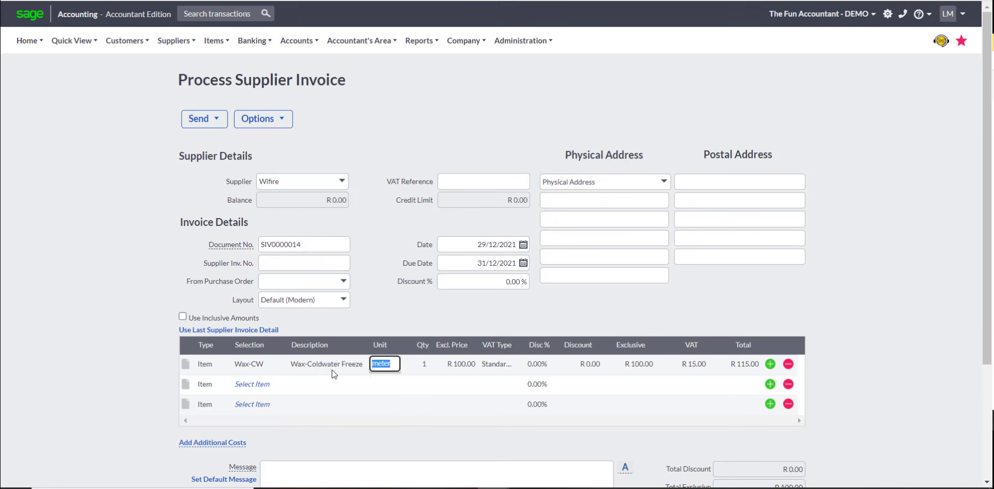
pyautogui.press('Tab')
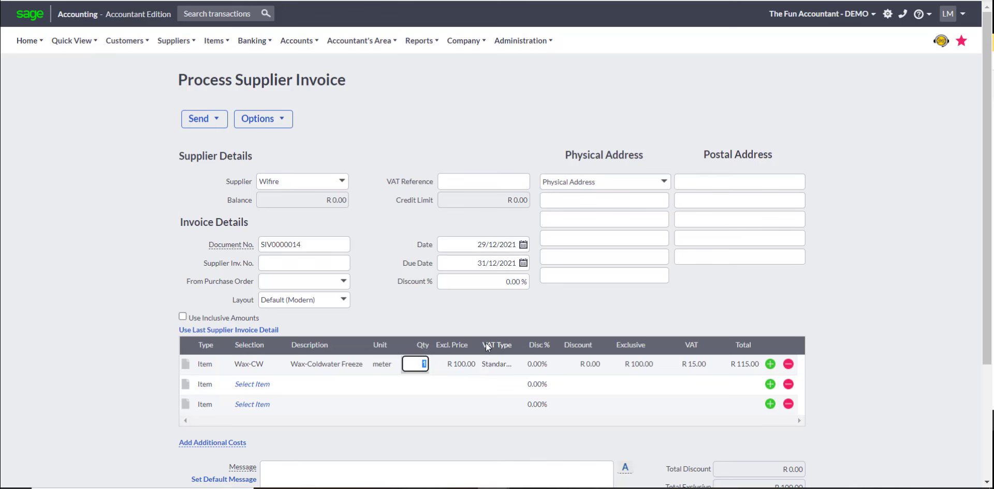
pyautogui.write('100')
pyautogui.press('Tab')
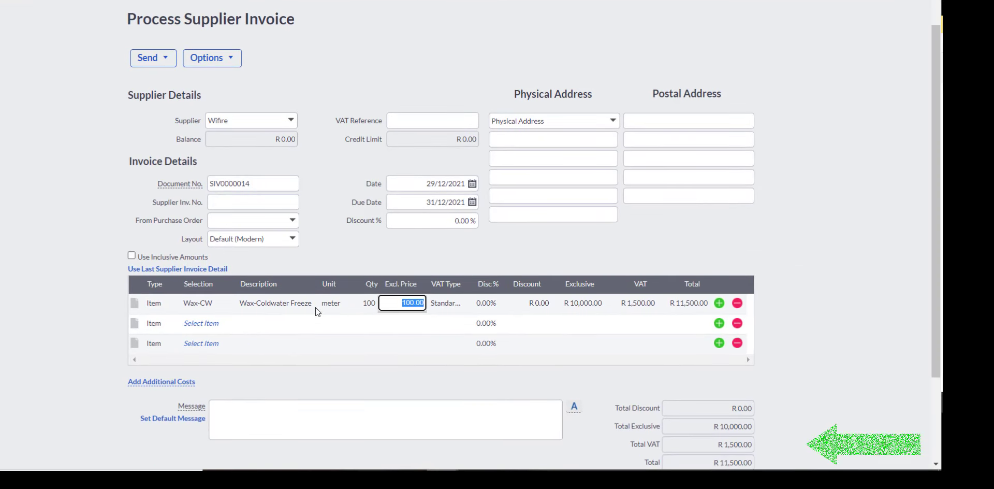
# - Accept the Wax-CW line's default price, VAT type and discount, and save the Wifire supplier invoice
pyautogui.click(432, 306)
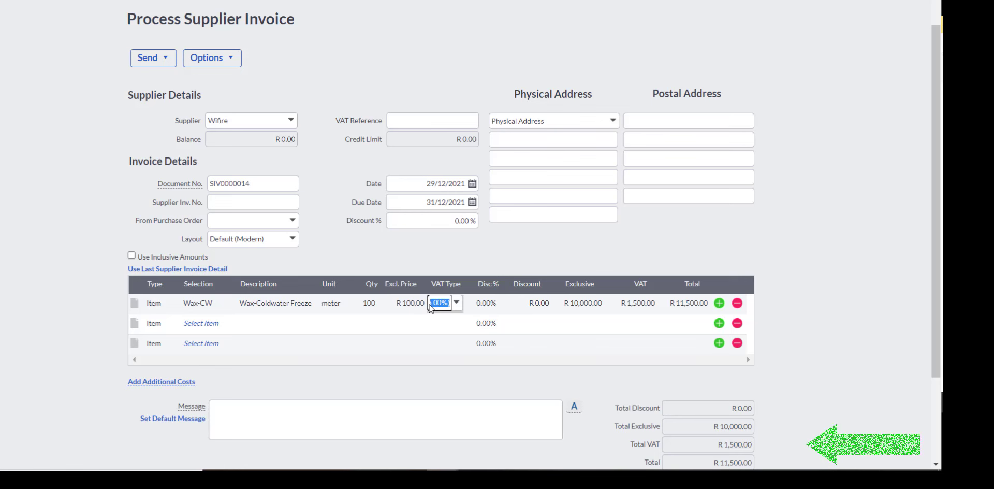
pyautogui.scroll(-2, 430, 308)
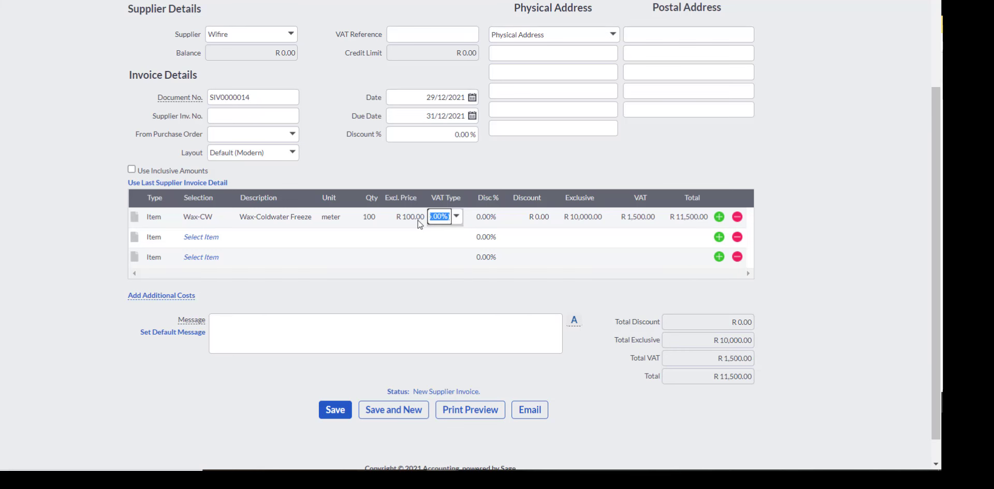
pyautogui.press('Tab')
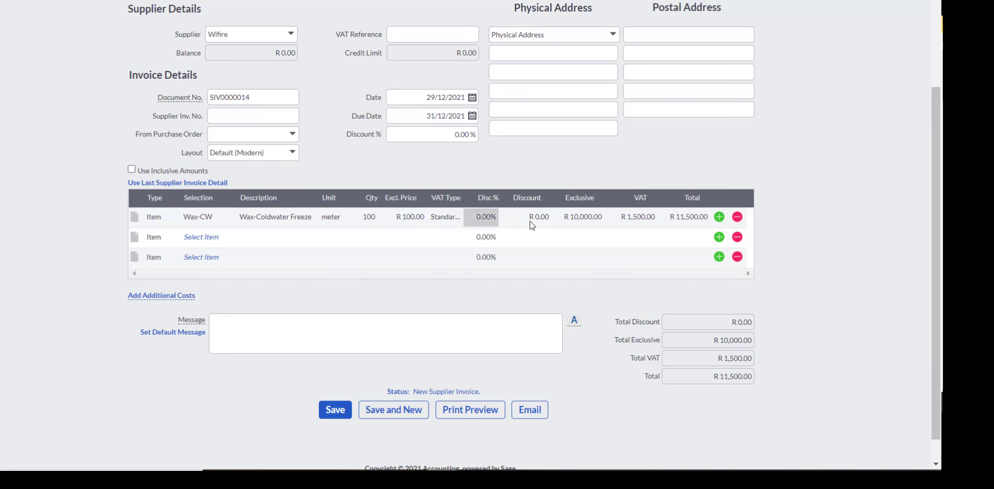
pyautogui.press('Tab')
pyautogui.press('Tab')
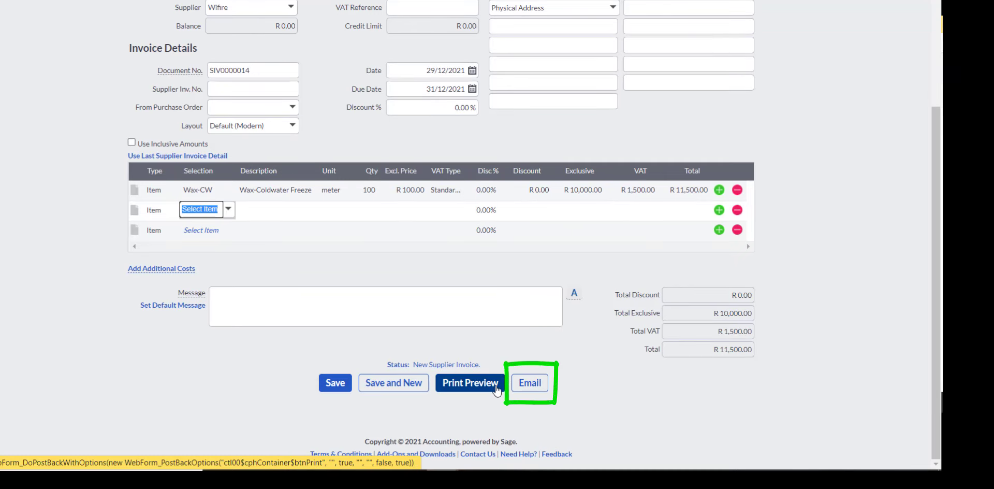
pyautogui.click(334, 389)
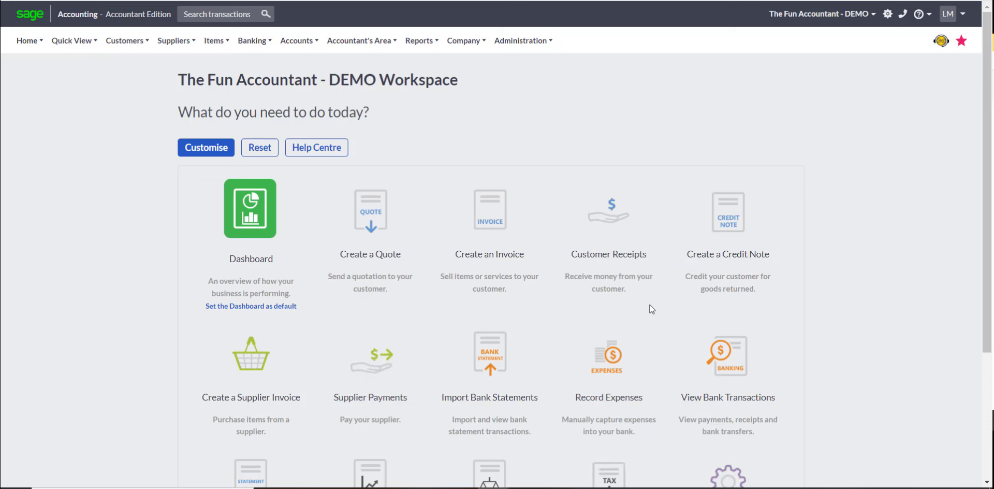
# - Create a supplier invoice from the R 3,450.00 Sage South Africa purchase order dated 14/12/2021
pyautogui.click(178, 42)
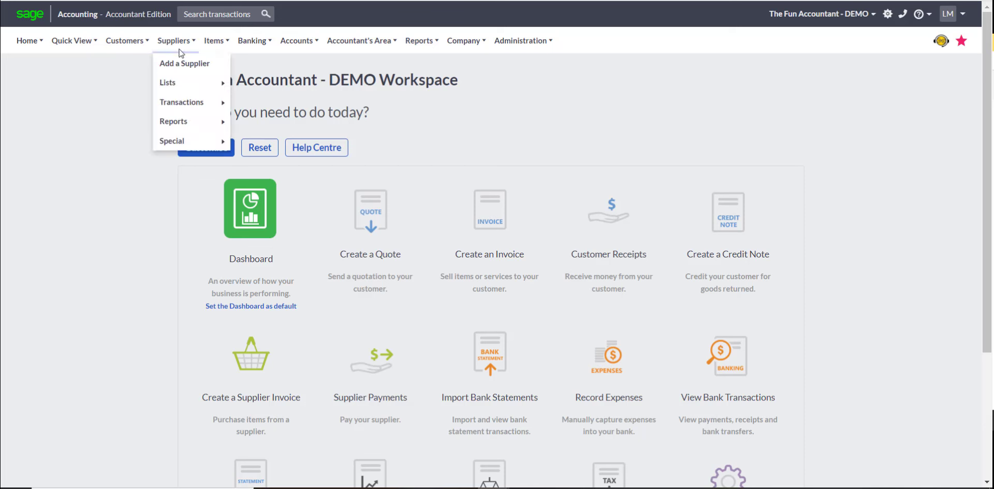
pyautogui.moveTo(211, 102)
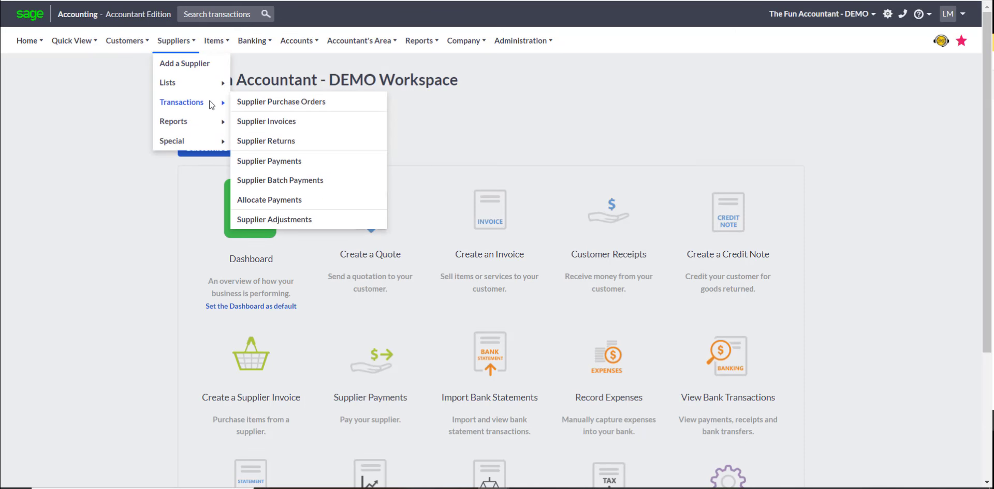
pyautogui.click(284, 103)
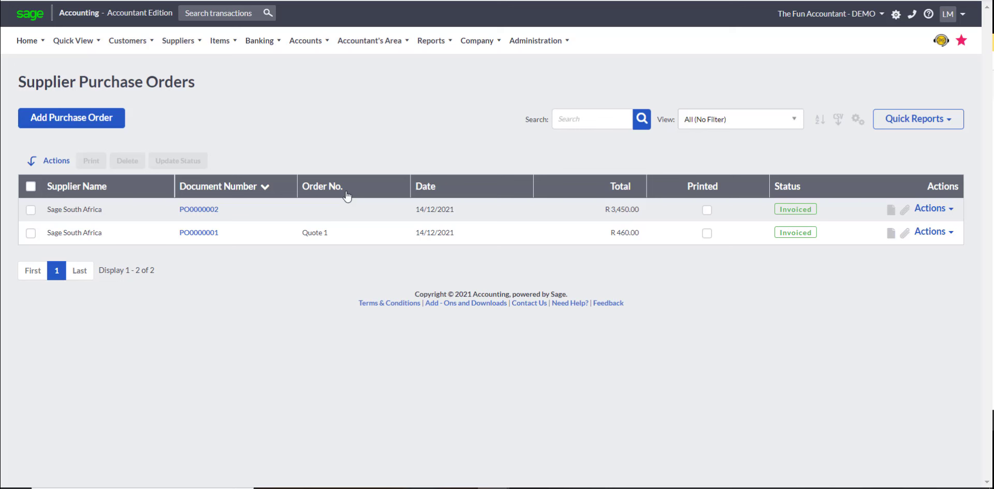
pyautogui.click(933, 209)
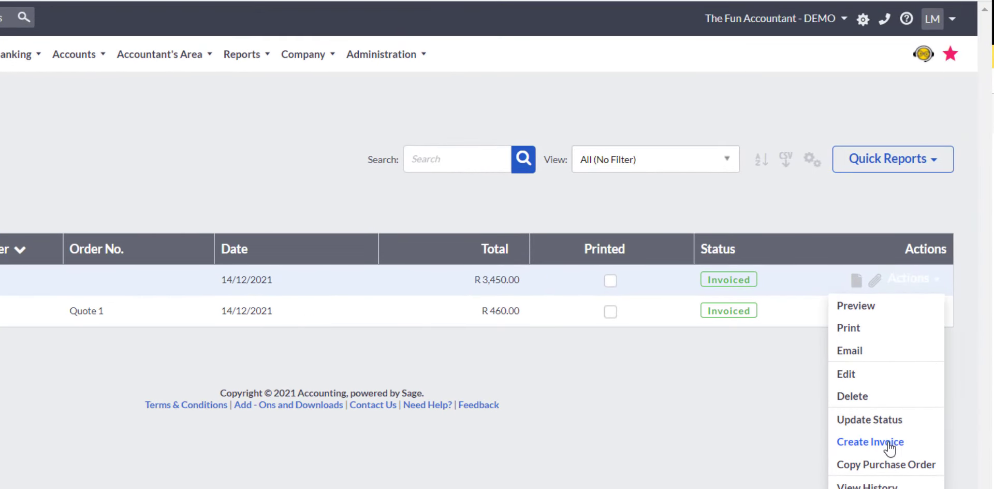
pyautogui.click(889, 443)
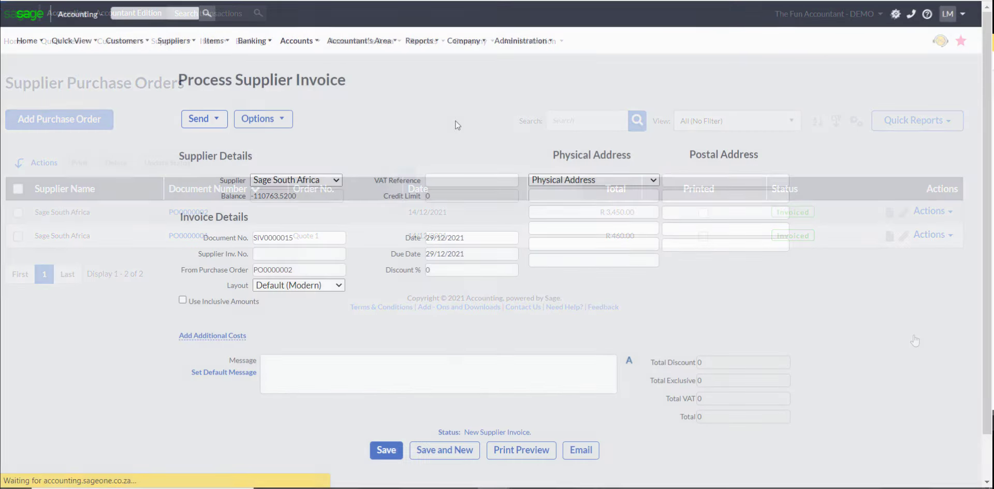
# - Check the three item lines on the Sage South Africa supplier invoice and save it
pyautogui.scroll(-2, 332, 305)
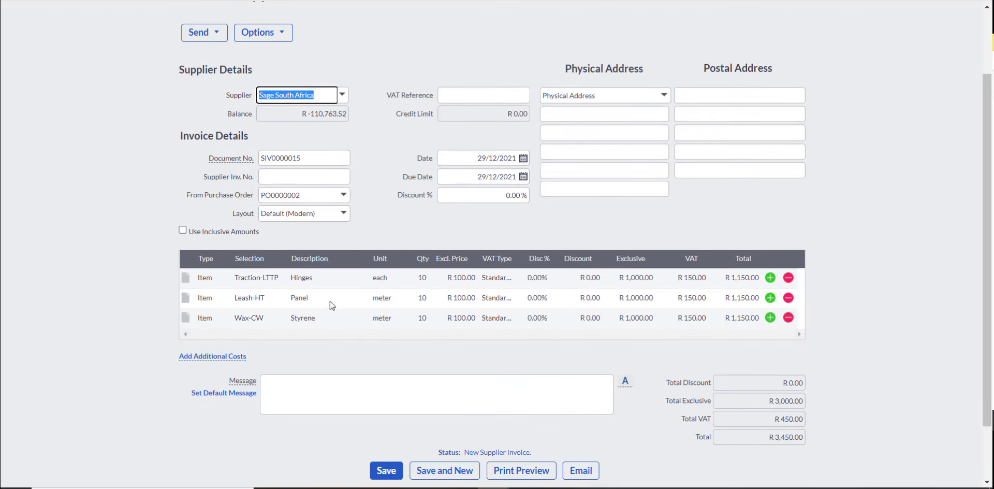
pyautogui.scroll(-1, 352, 321)
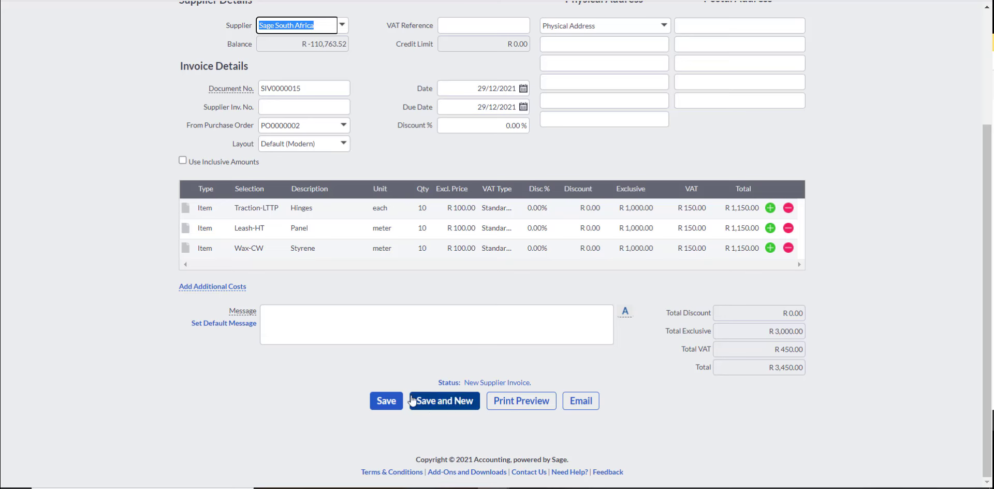
pyautogui.click(387, 401)
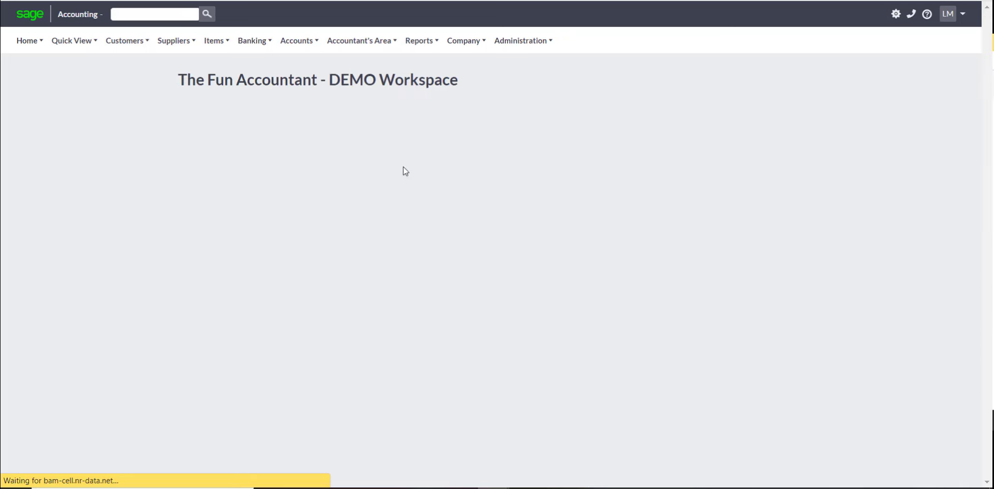
# - Open the bank statement import page from the workspace
pyautogui.scroll(-3, 547, 271)
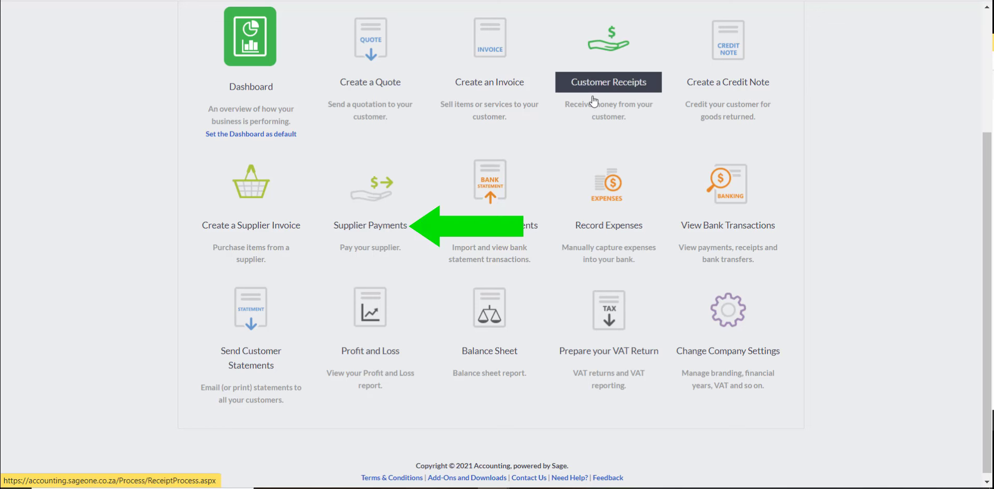
pyautogui.scroll(-1, 371, 223)
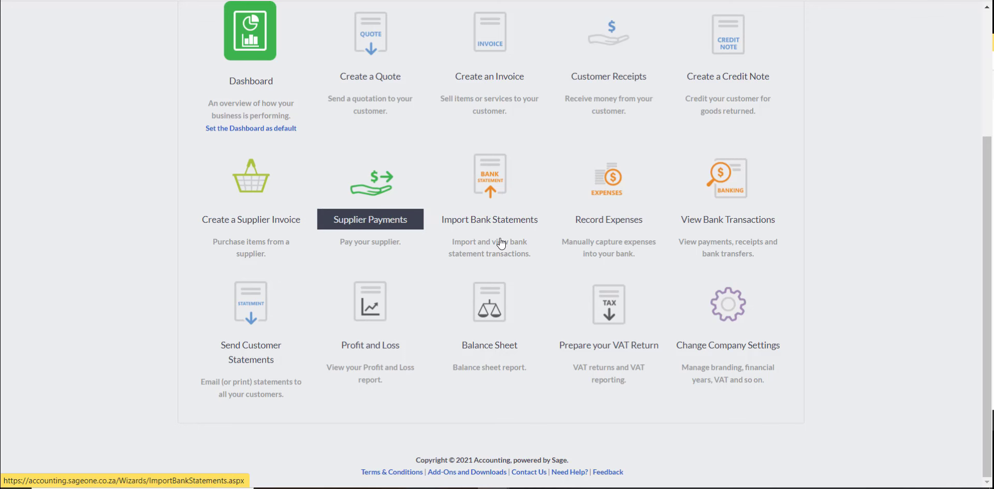
pyautogui.scroll(1, 500, 241)
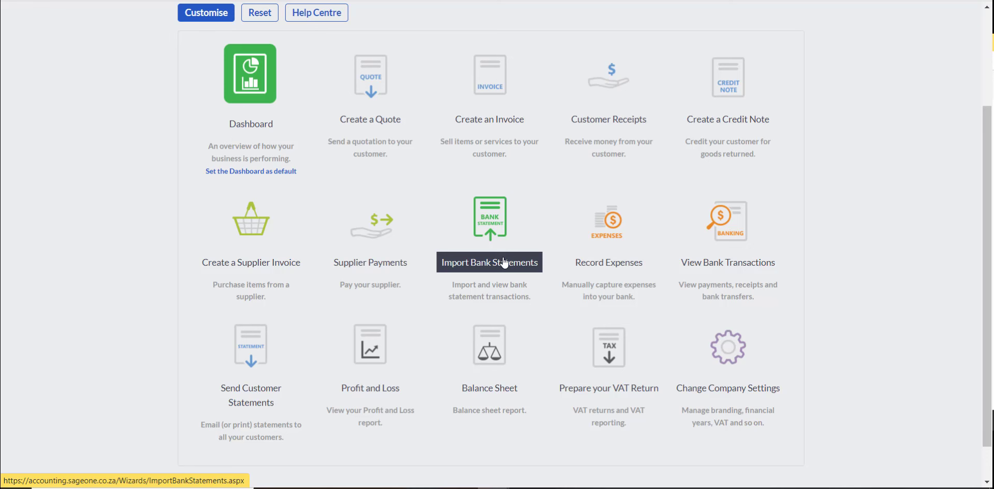
pyautogui.scroll(3, 504, 261)
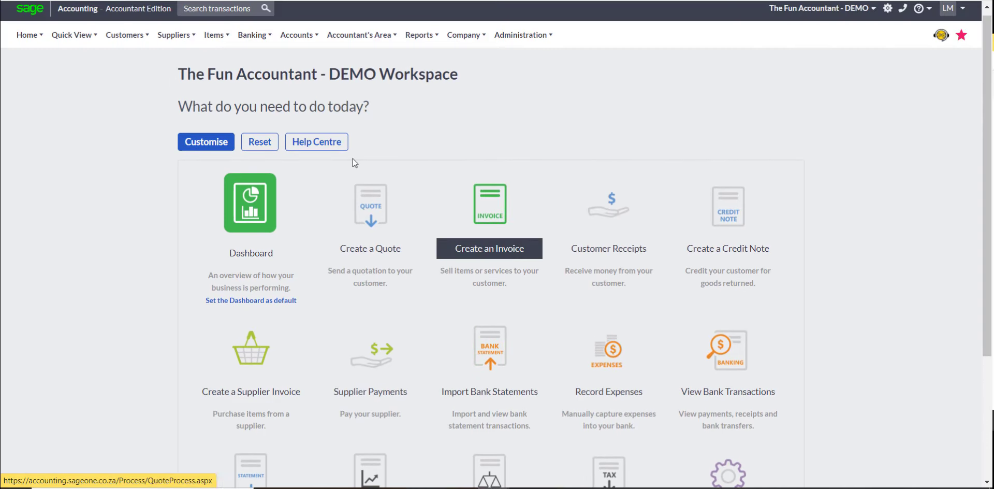
pyautogui.moveTo(269, 36)
pyautogui.moveTo(297, 96)
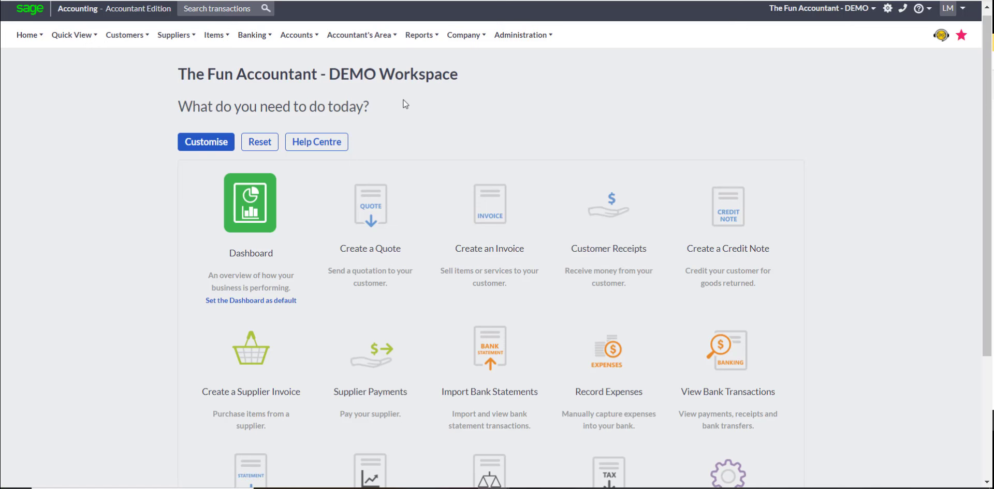
pyautogui.scroll(-2, 409, 108)
pyautogui.scroll(-1, 409, 108)
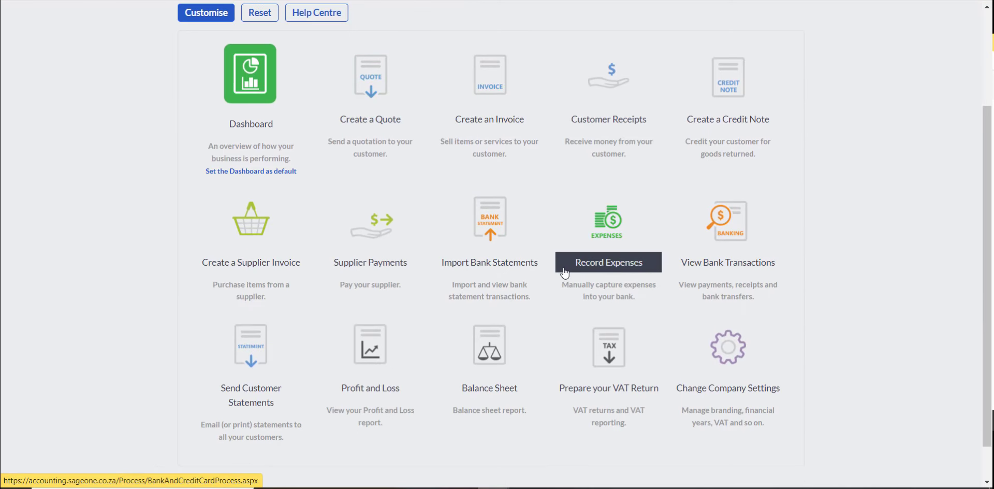
pyautogui.click(507, 265)
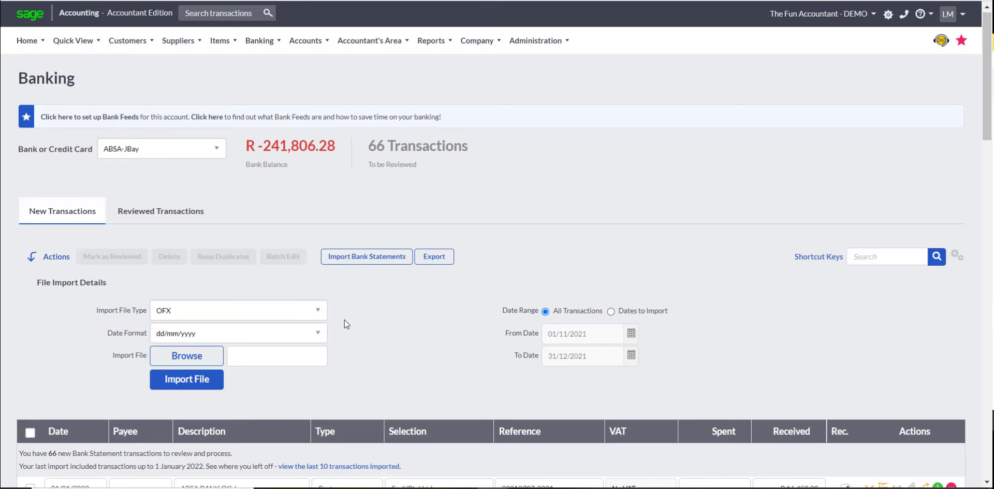
# - Examine the file import settings and the new ABSA-JBay bank transactions awaiting review
pyautogui.scroll(-2, 344, 322)
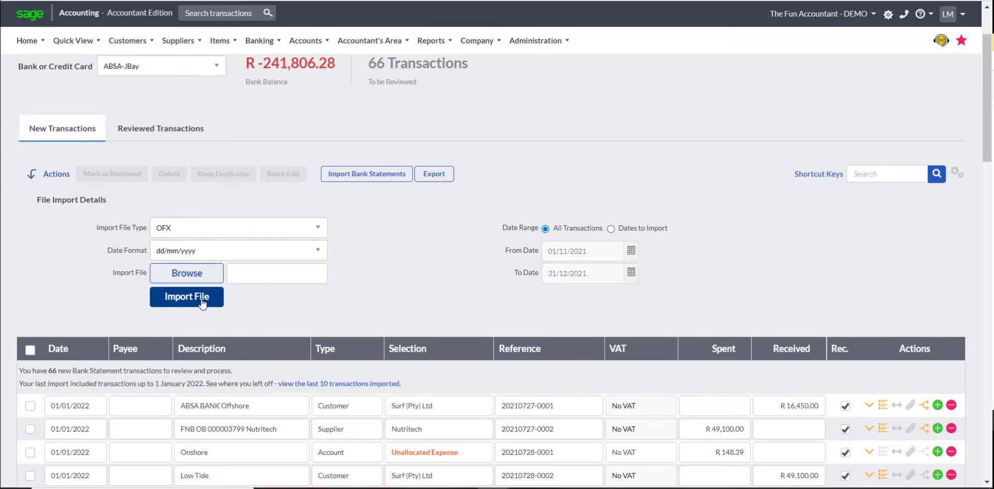
pyautogui.scroll(2, 323, 283)
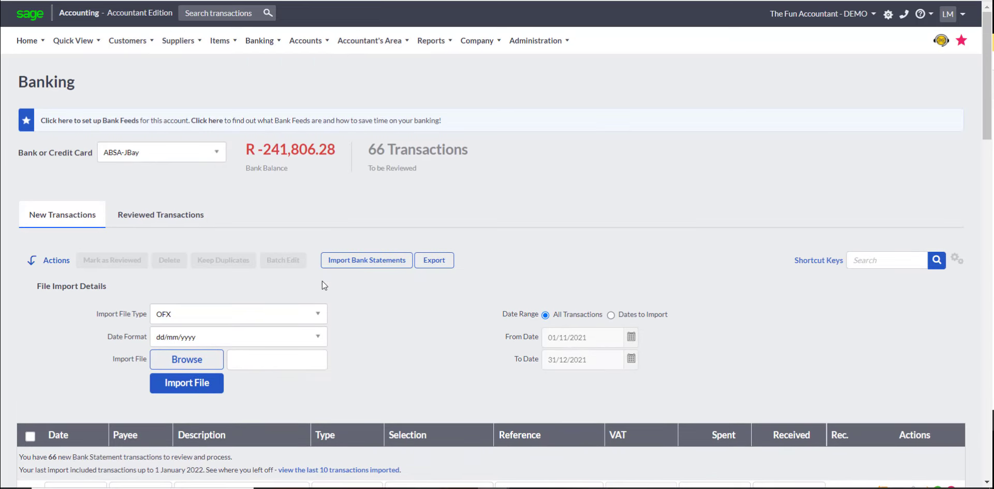
pyautogui.scroll(-6, 326, 279)
pyautogui.scroll(4, 332, 278)
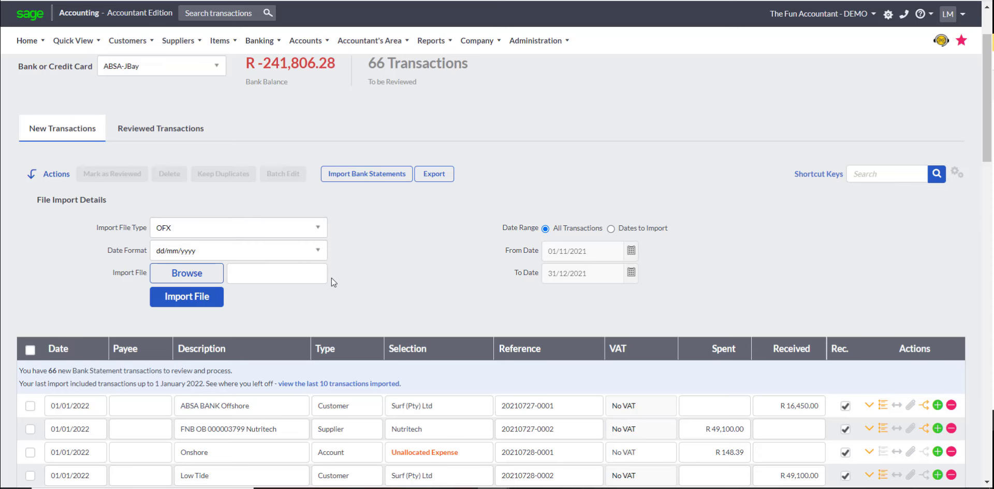
pyautogui.scroll(-10, 332, 280)
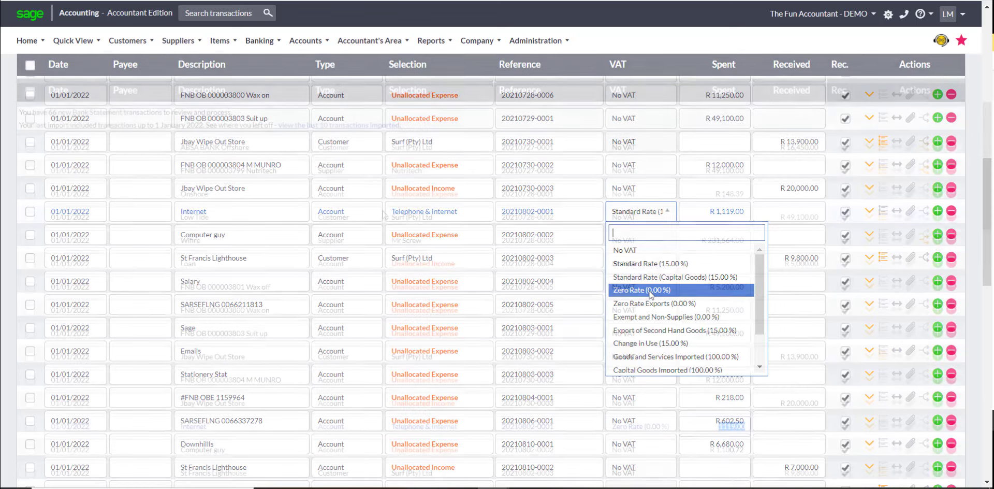
# - Set the Internet expense's VAT to Zero Rate (0.00 %) and the FNB OB 000003799 Nutritech payment's supplier to Nutritech
pyautogui.click(650, 291)
pyautogui.click(474, 174)
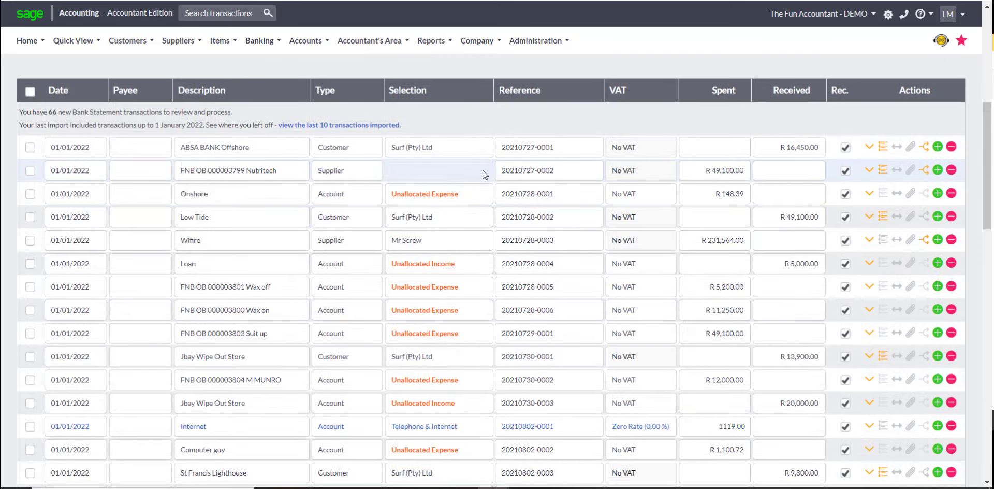
pyautogui.click(486, 171)
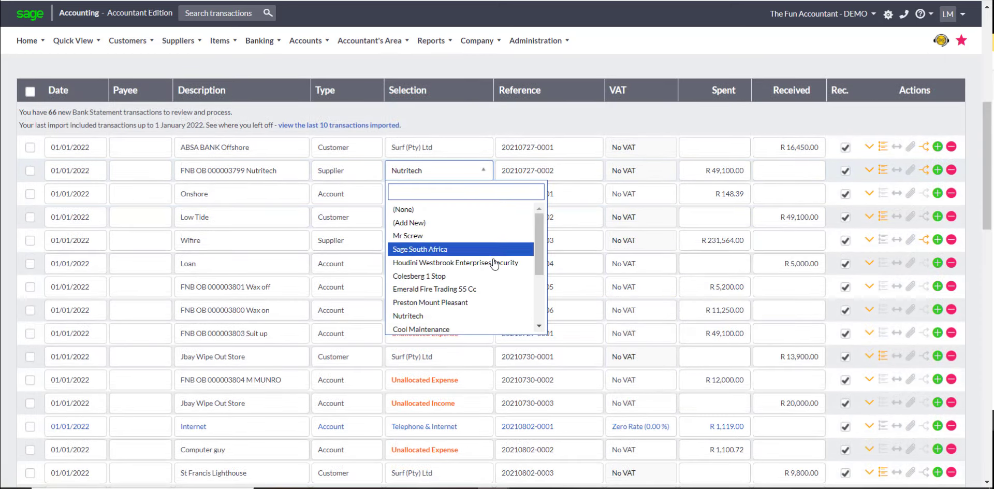
pyautogui.click(494, 314)
pyautogui.press('Tab')
pyautogui.press('Tab')
pyautogui.press('Tab')
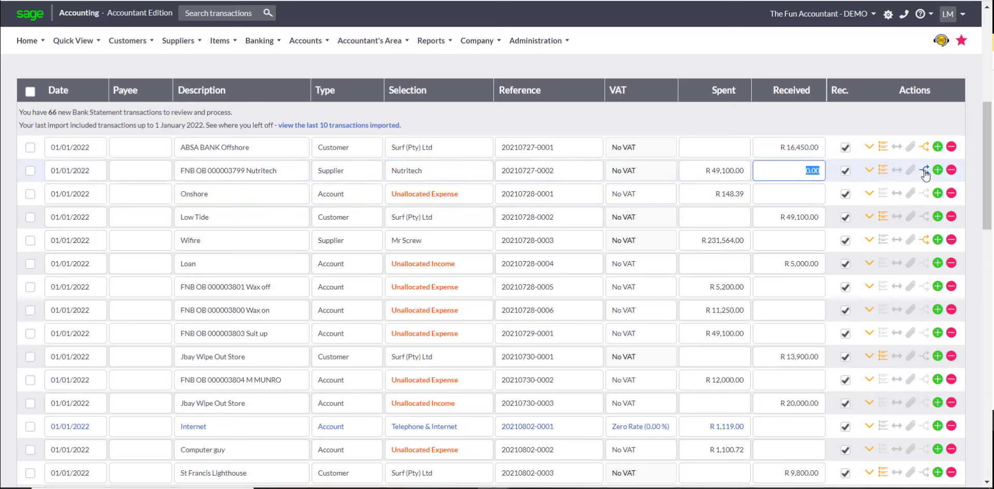
# - Assign the ABSA BANK Offshore receipt to customer Surf (Pty) Ltd and allocate its R 16,450.00 to invoice INV0000007
pyautogui.click(375, 150)
pyautogui.click(375, 150)
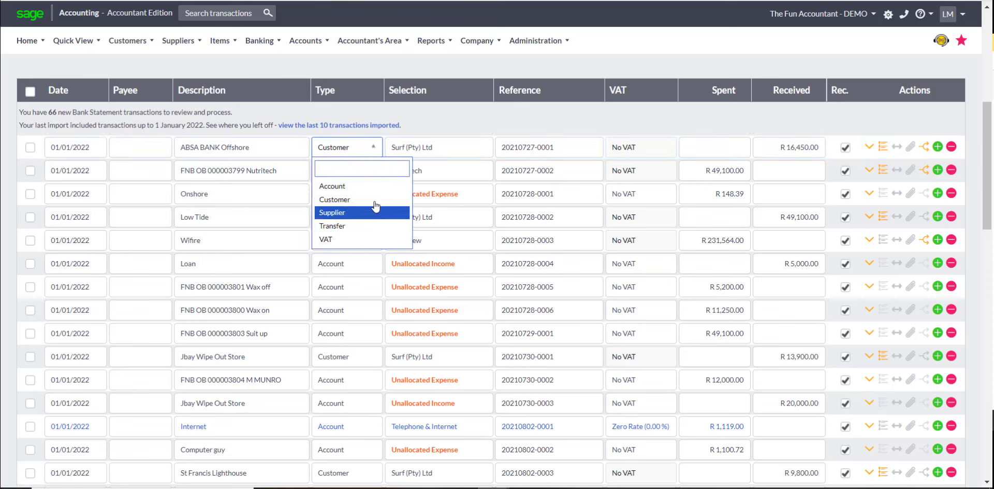
pyautogui.click(374, 199)
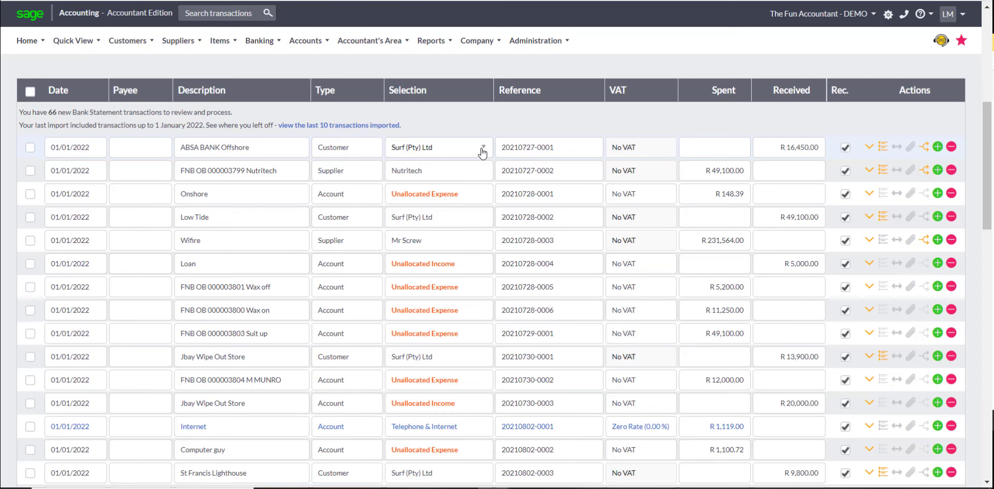
pyautogui.click(483, 150)
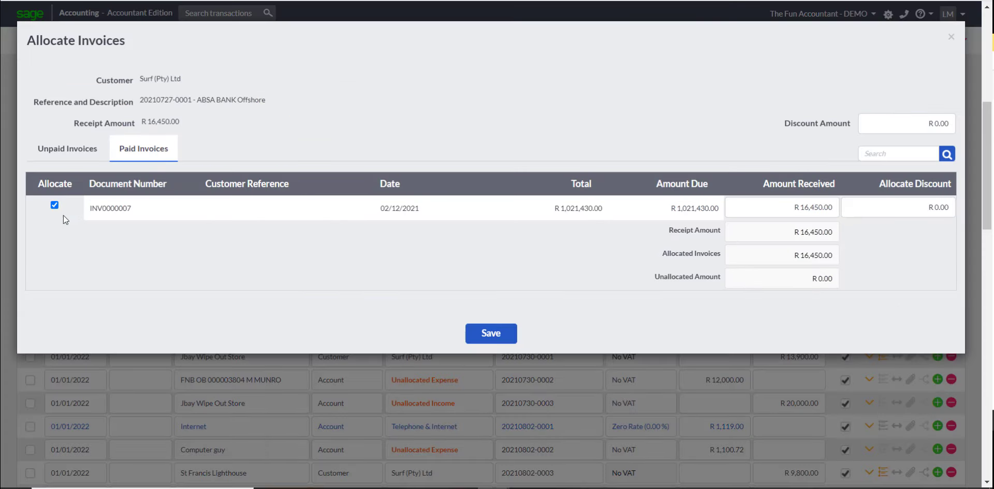
pyautogui.click(54, 205)
pyautogui.press('Escape')
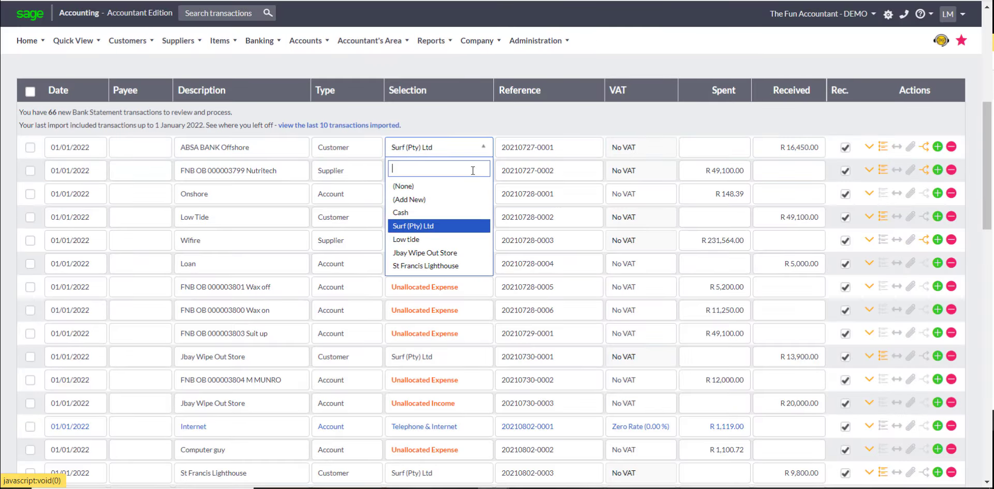
pyautogui.click(461, 227)
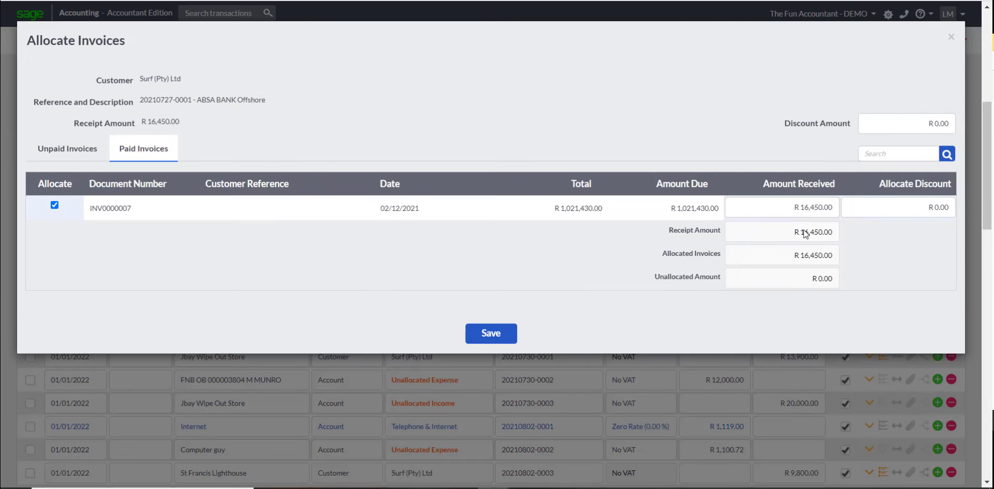
pyautogui.click(515, 333)
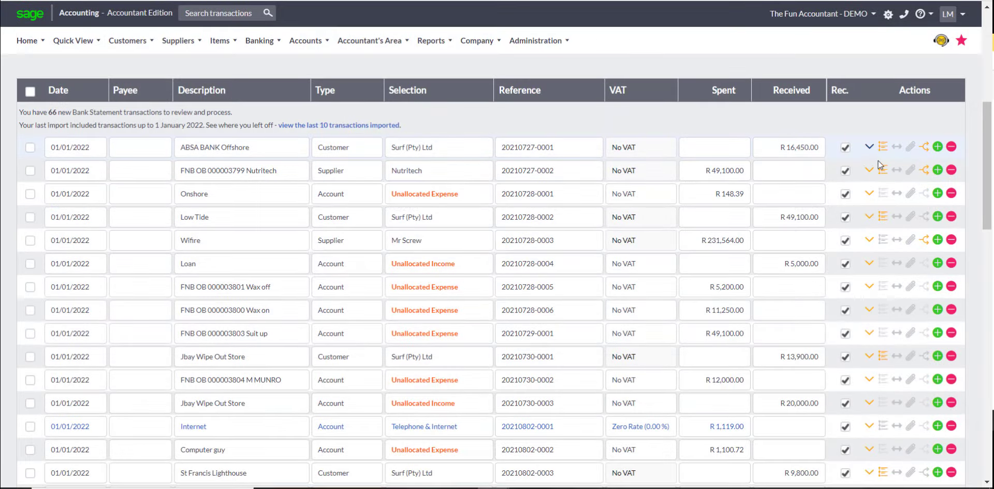
# - Examine the split transaction lines and the attachments of the Wifire payment
pyautogui.click(900, 241)
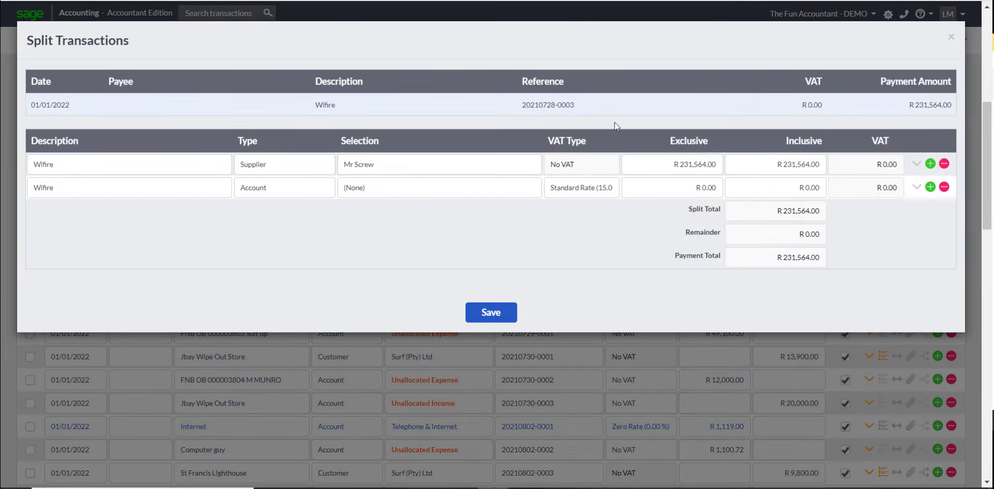
pyautogui.click(951, 36)
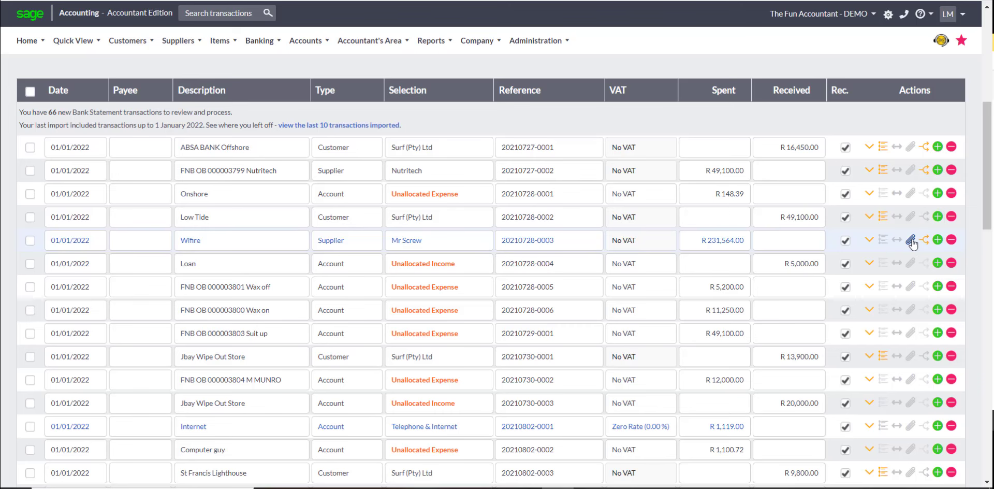
pyautogui.click(911, 240)
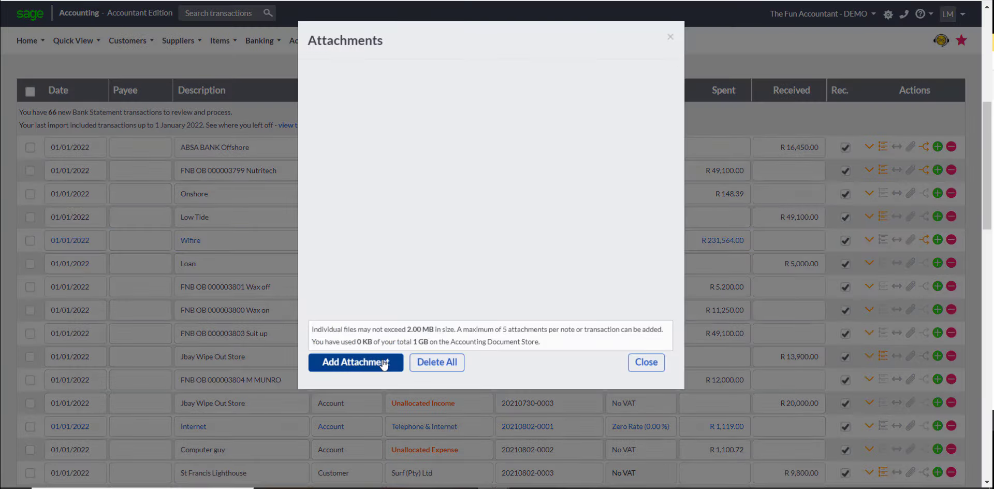
pyautogui.click(645, 362)
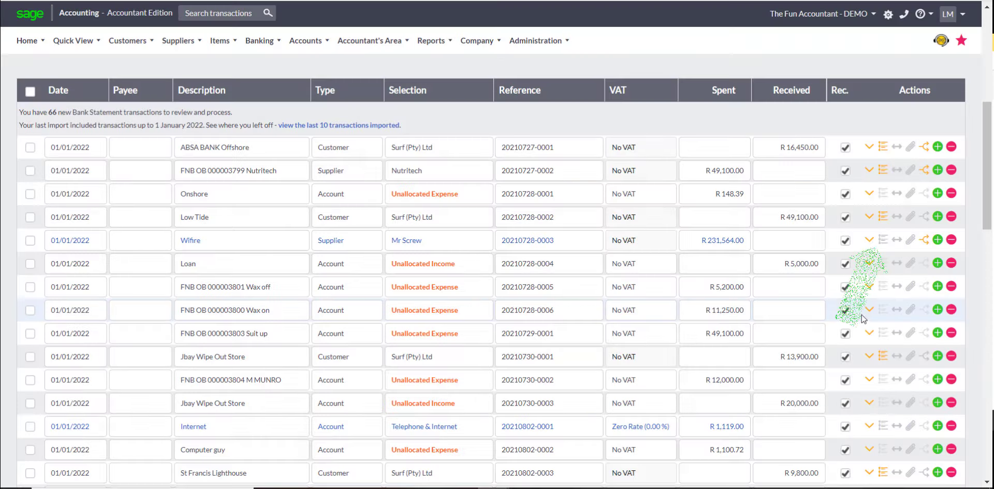
# - Create and save a bank statement mapping rule for the Wifire payment
pyautogui.click(884, 240)
pyautogui.moveTo(333, 116); pyautogui.dragTo(265, 121)
pyautogui.click(491, 307)
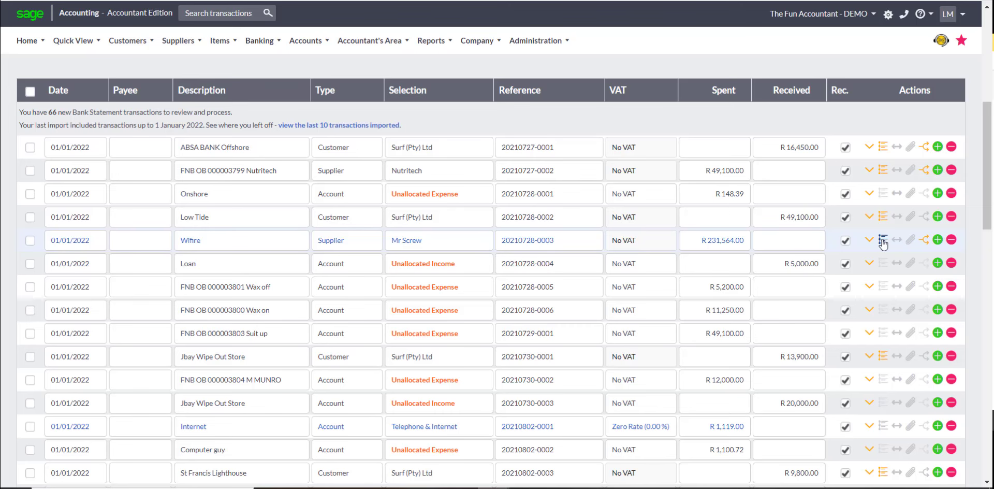
# - Examine the mapping rule behind the R 9,800.00 St Francis Lighthouse receipt and leave it unchanged
pyautogui.scroll(-3, 881, 308)
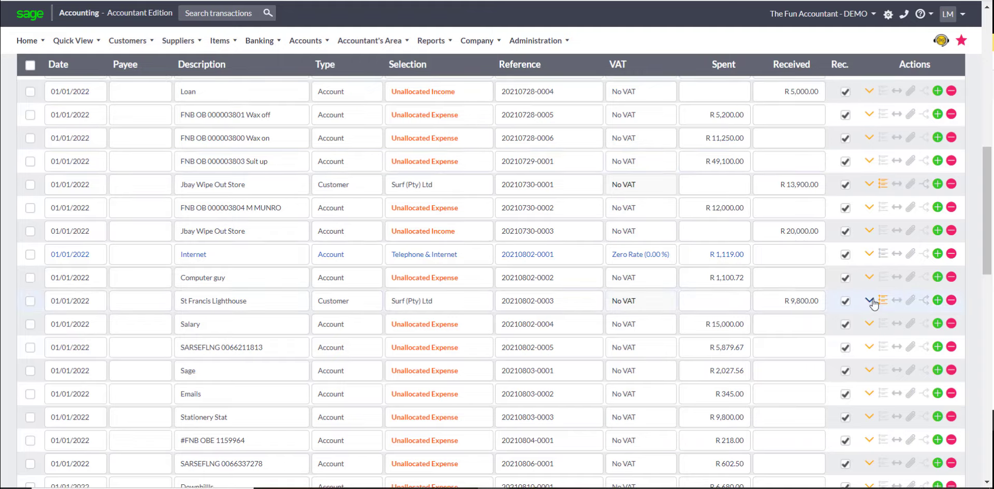
pyautogui.scroll(-2, 874, 304)
pyautogui.click(882, 216)
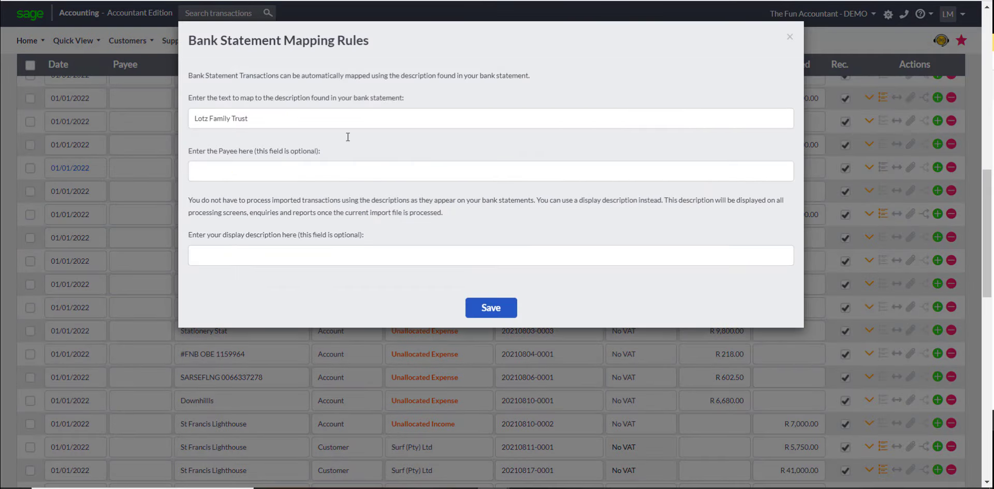
pyautogui.click(789, 37)
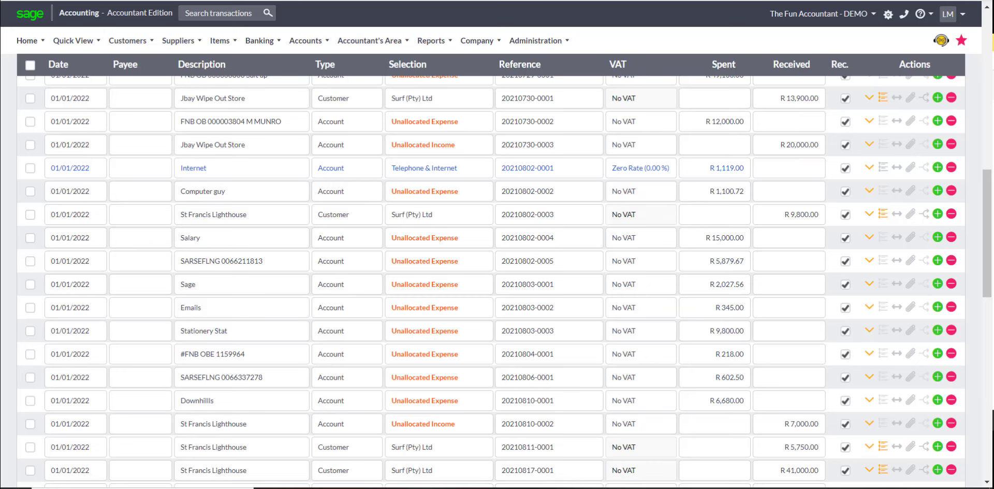
# - Return to the company workspace and open the VAT returns and reports
pyautogui.scroll(10, 492, 259)
pyautogui.moveTo(29, 40)
pyautogui.click(46, 189)
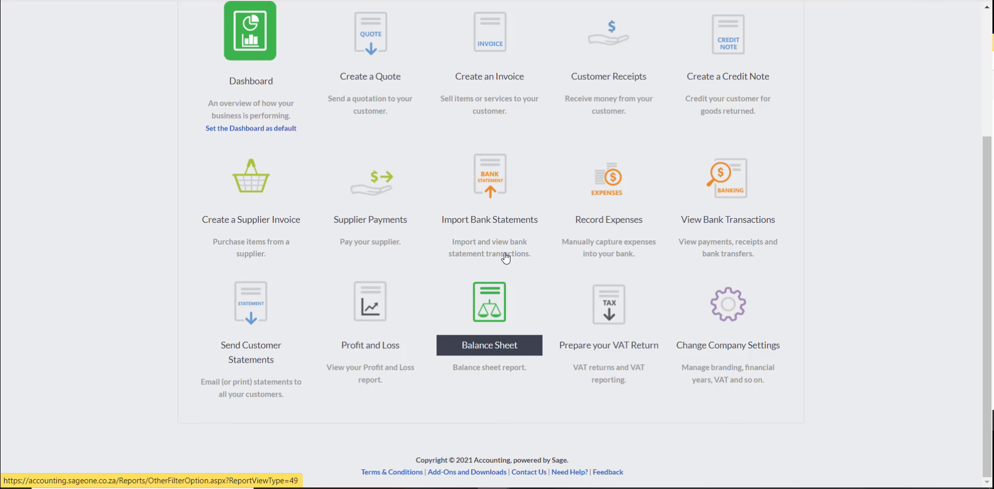
pyautogui.scroll(3, 506, 244)
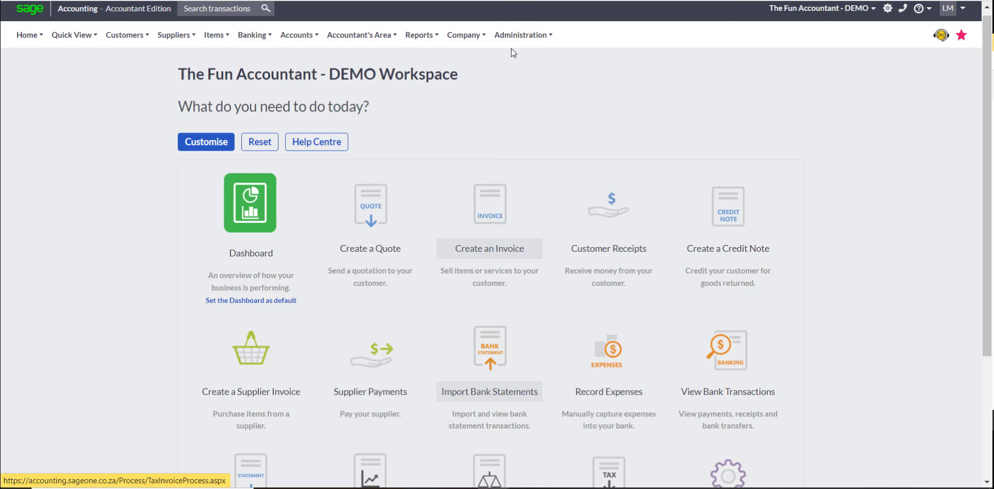
pyautogui.moveTo(437, 36)
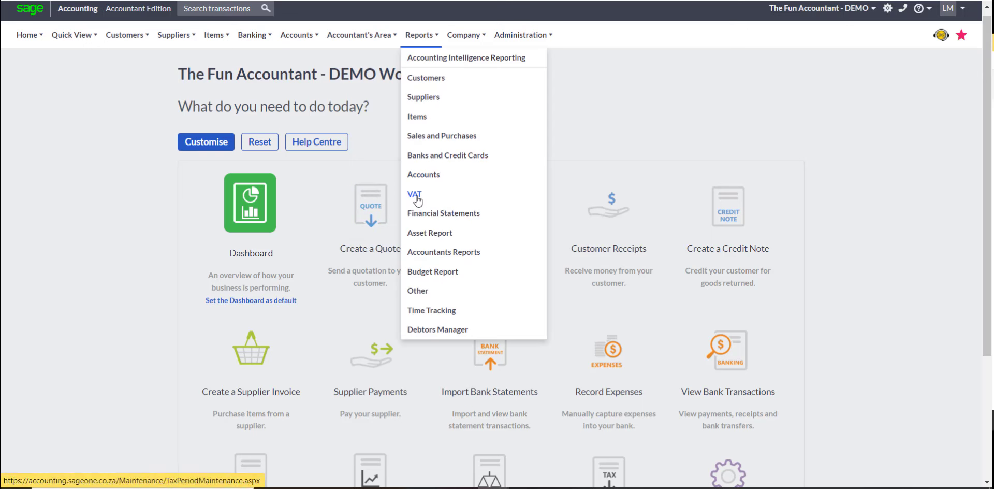
pyautogui.click(418, 197)
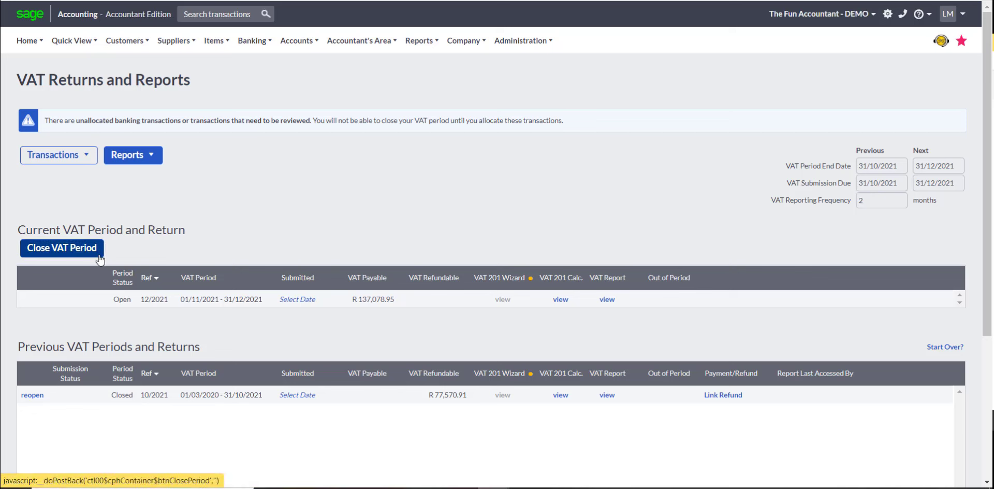
# - Open the VAT settings within the company settings
pyautogui.click(469, 41)
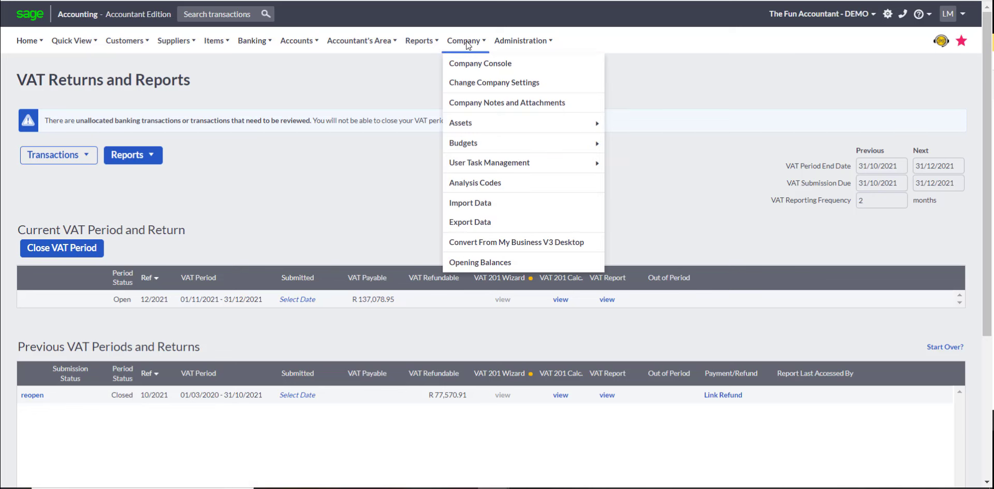
pyautogui.click(489, 83)
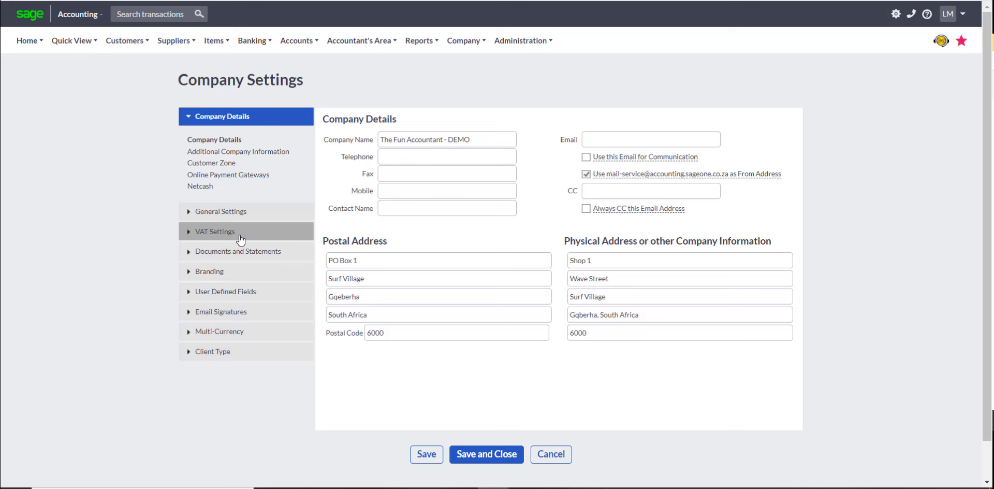
pyautogui.click(241, 237)
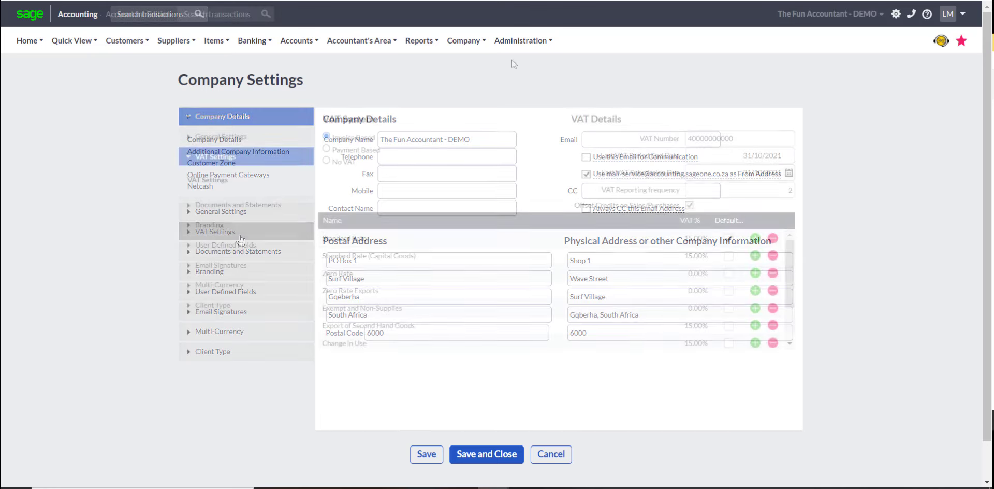
# - Open the user management page and examine its accountant list, user list and add-user option
pyautogui.moveTo(518, 41)
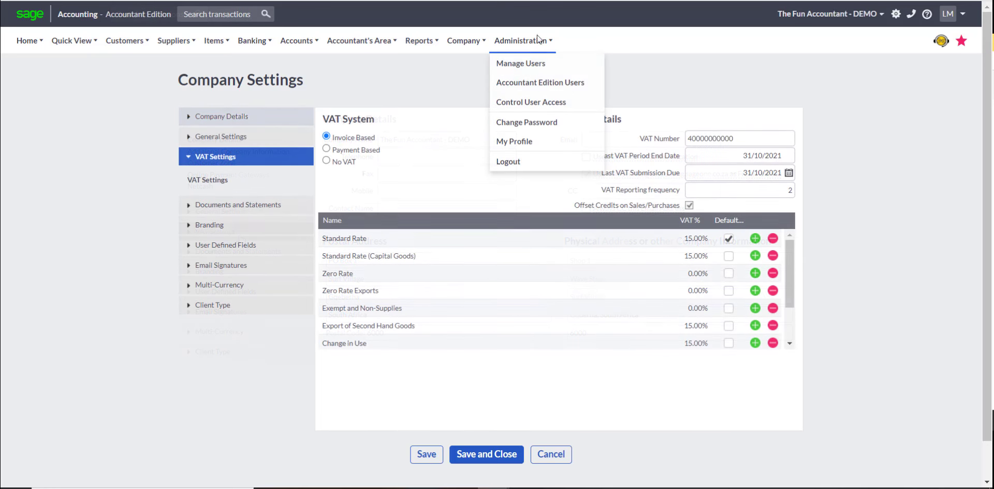
pyautogui.click(530, 66)
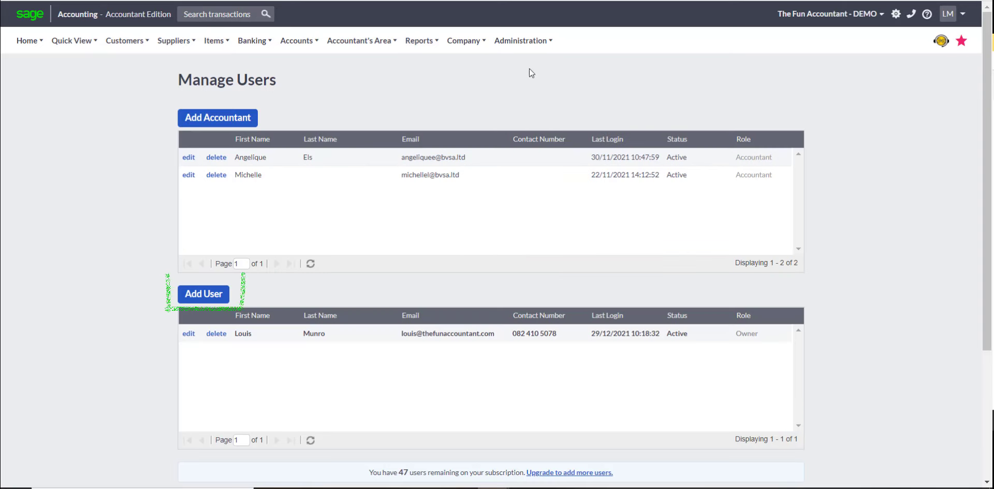
pyautogui.scroll(-2, 400, 196)
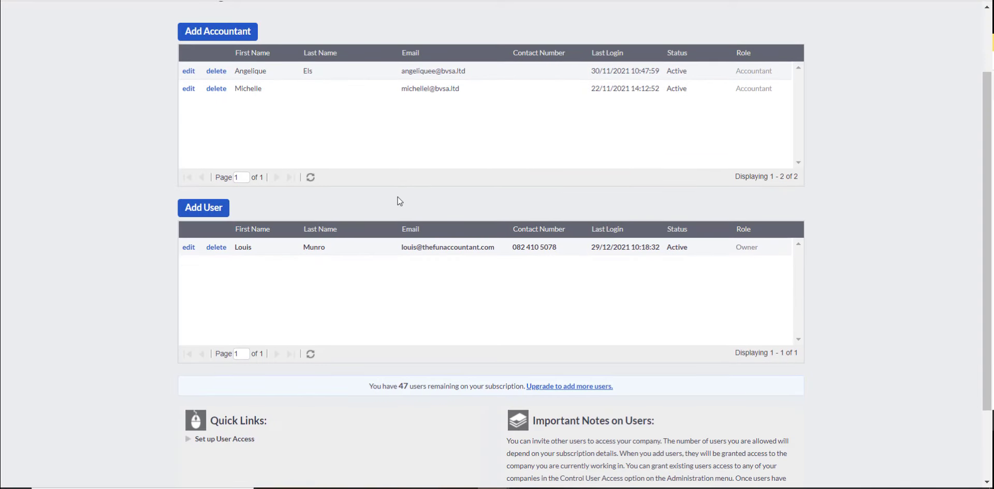
pyautogui.scroll(-2, 400, 201)
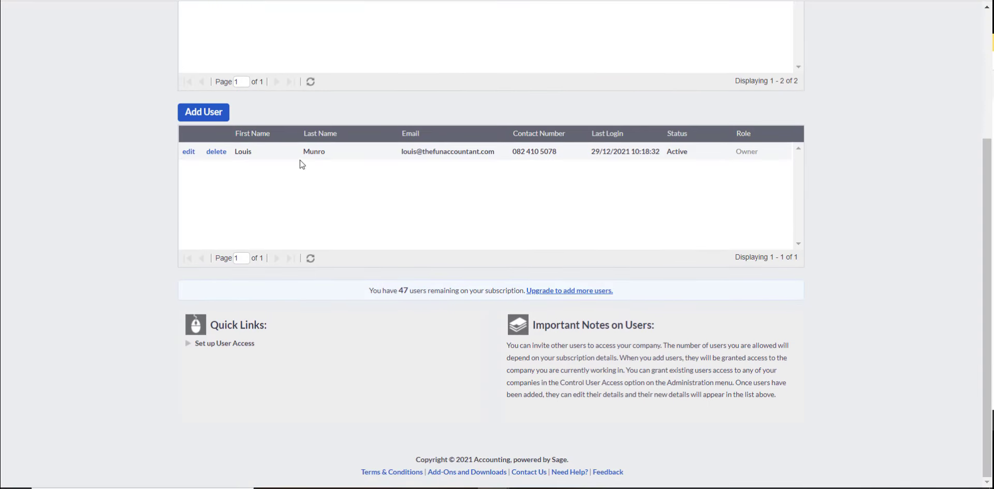
pyautogui.click(224, 113)
pyautogui.scroll(2, 459, 179)
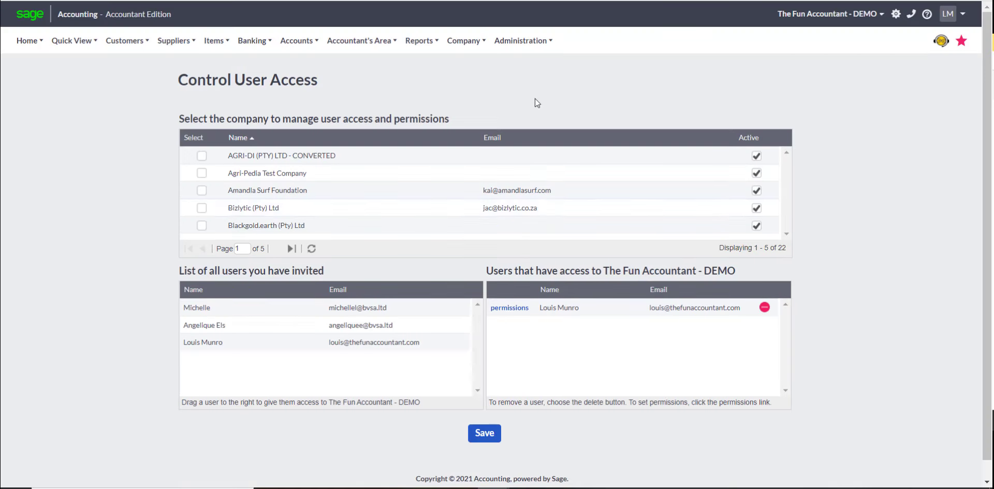
# - Open the access permissions of the user assigned to The Fun Accountant - DEMO and expand the Customers options
pyautogui.click(507, 309)
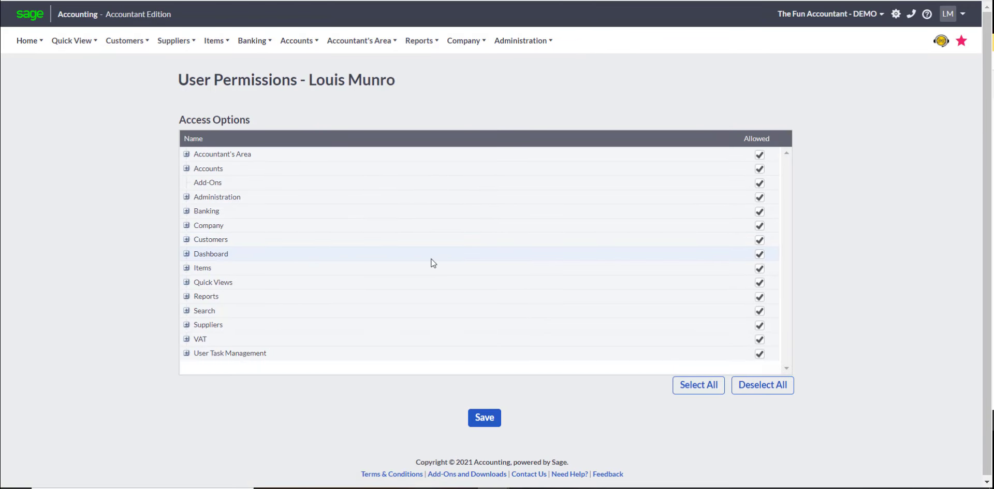
pyautogui.scroll(-1, 440, 275)
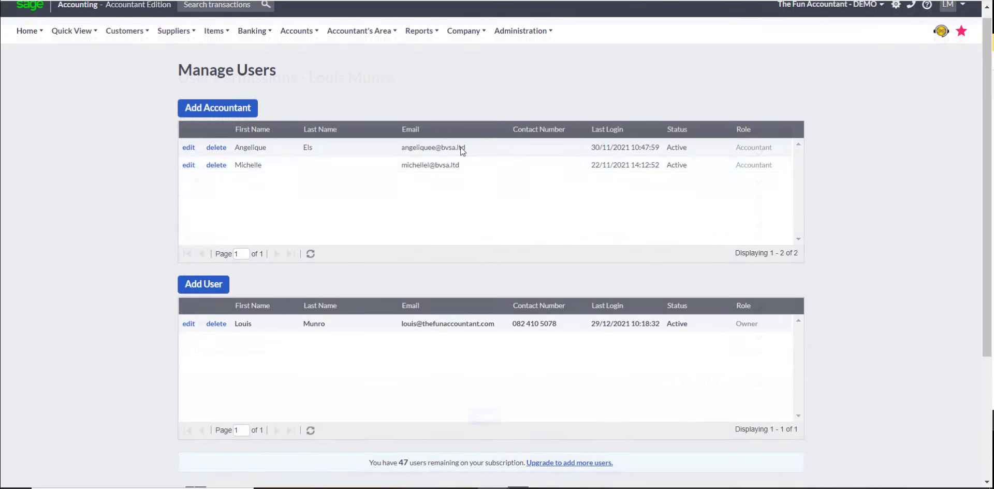
pyautogui.click(518, 31)
pyautogui.click(537, 99)
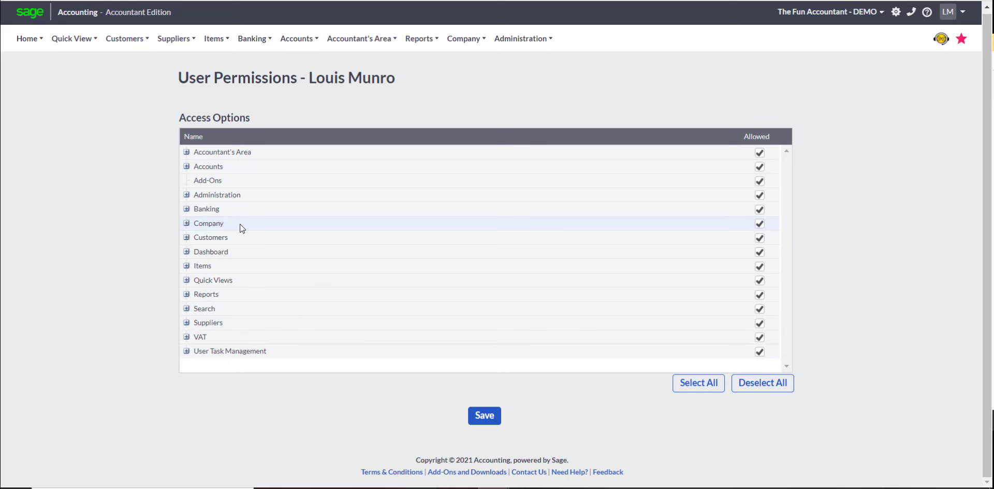
pyautogui.click(186, 237)
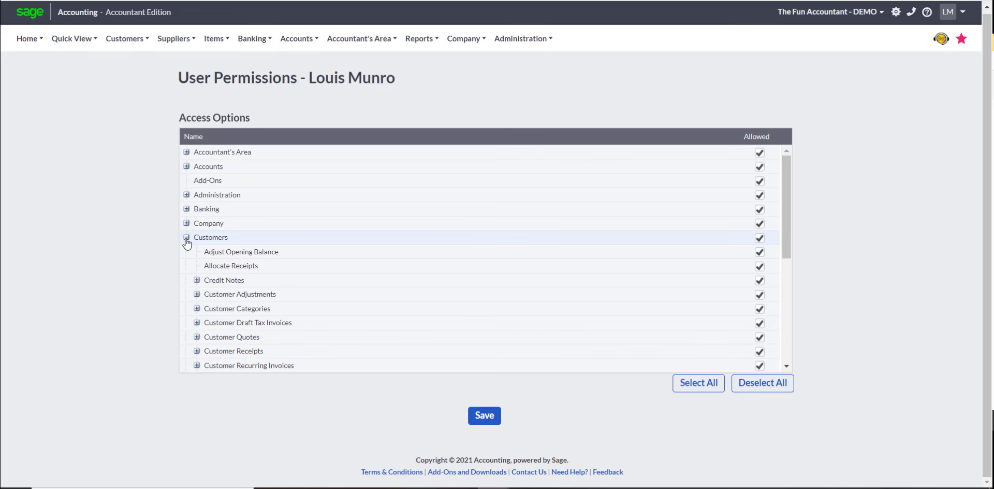